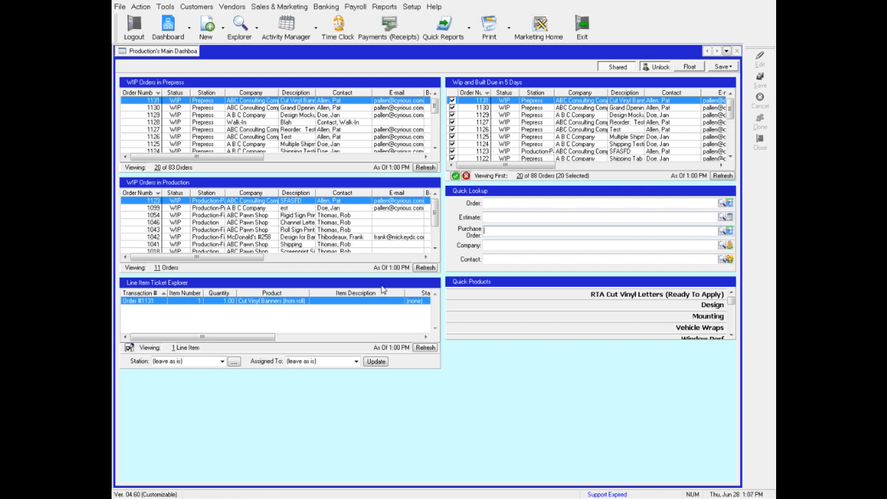
# - Open the activity calendar and switch it to the My Calendar view
pyautogui.click(286, 34)
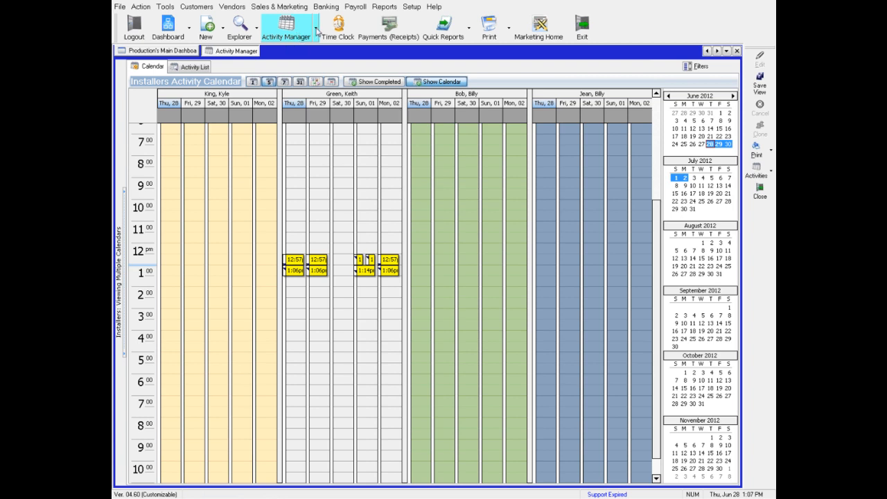
pyautogui.click(316, 30)
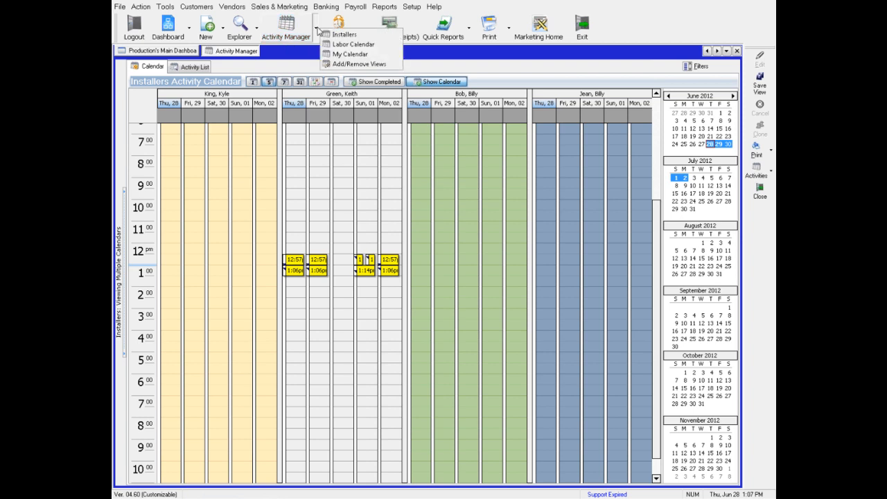
pyautogui.click(350, 54)
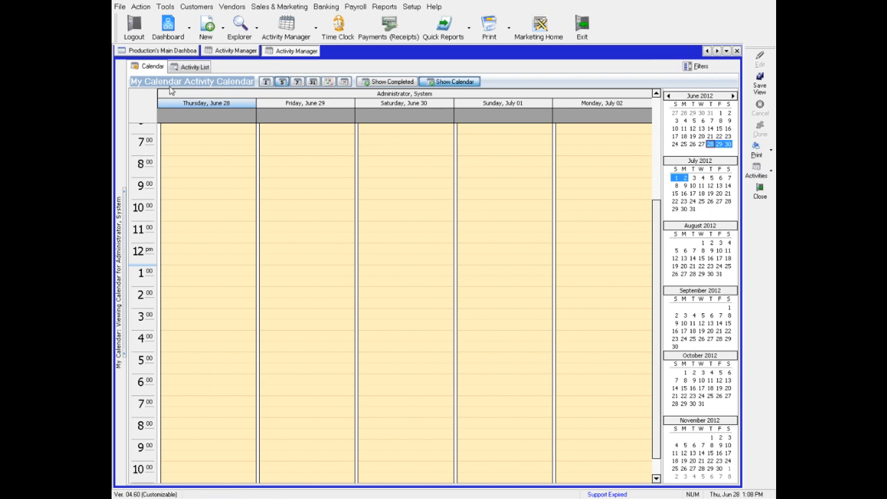
# - Compare the one-day, five-day, seven-day and month layouts of the calendar, ending on the five-day layout
pyautogui.click(267, 82)
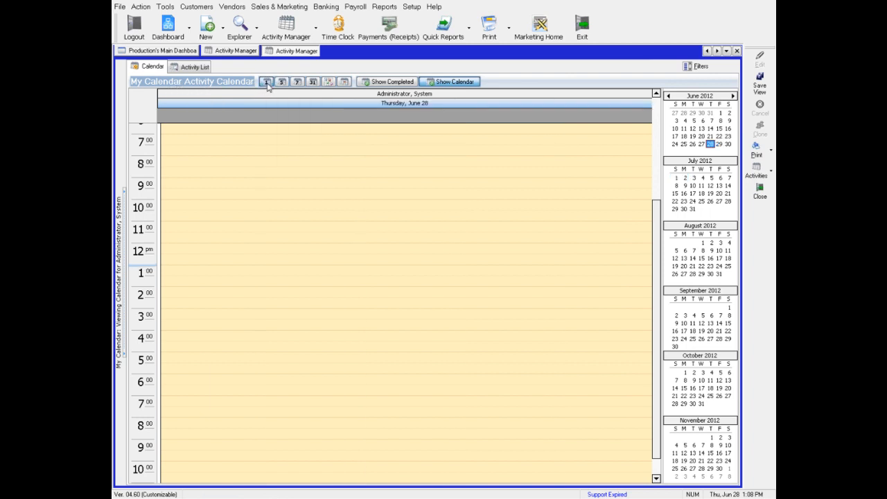
pyautogui.click(281, 81)
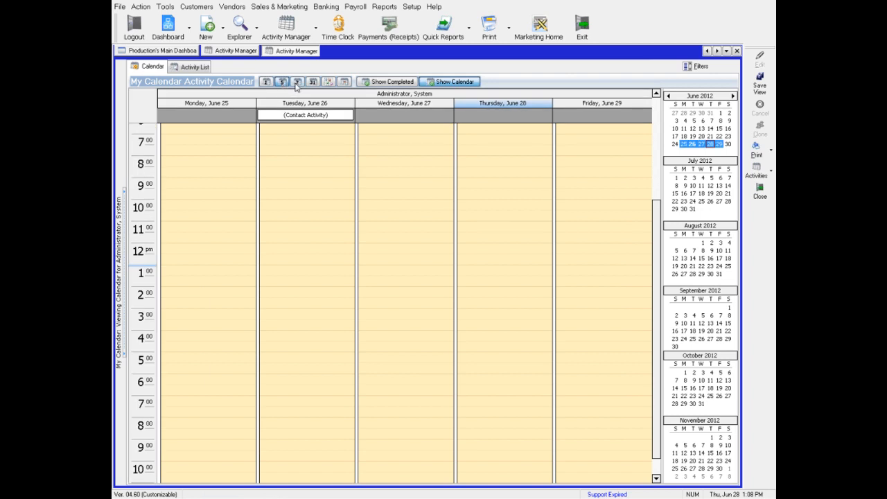
pyautogui.click(297, 82)
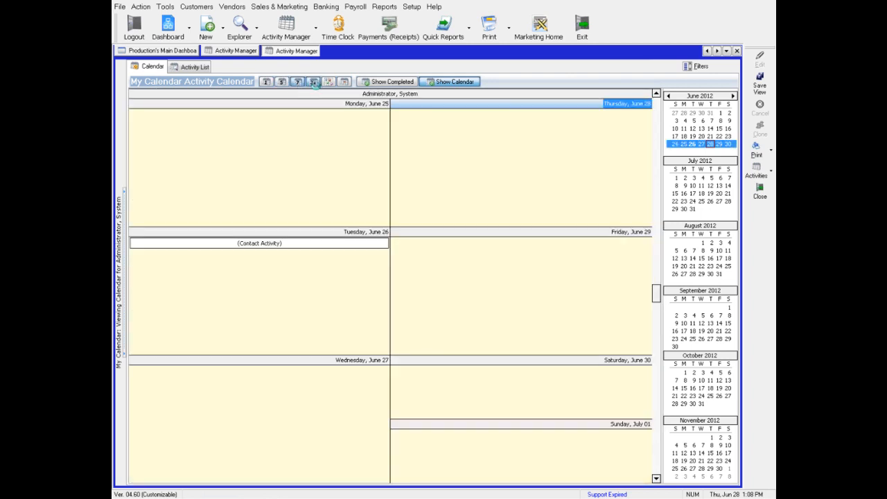
pyautogui.click(313, 82)
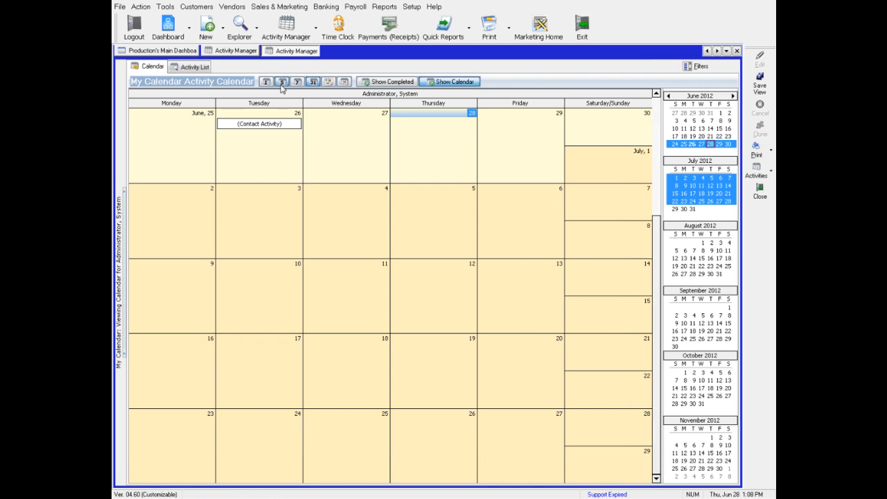
pyautogui.click(282, 83)
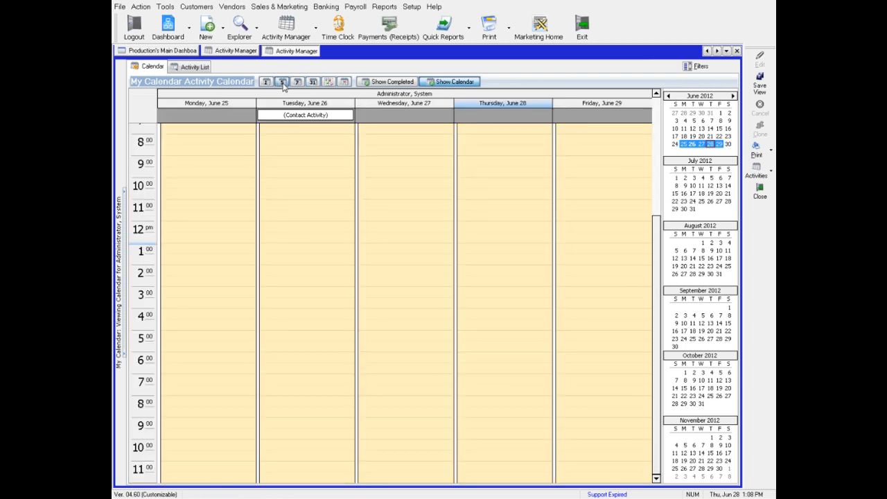
# - Create a new activity at 3:00 PM on Monday, June 25 with the contact type Call
pyautogui.click(177, 296)
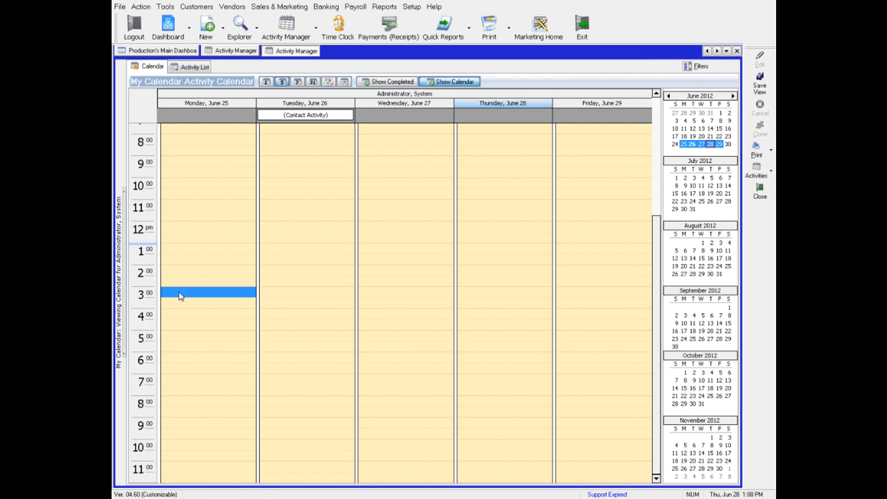
pyautogui.doubleClick(179, 294)
pyautogui.click(244, 489)
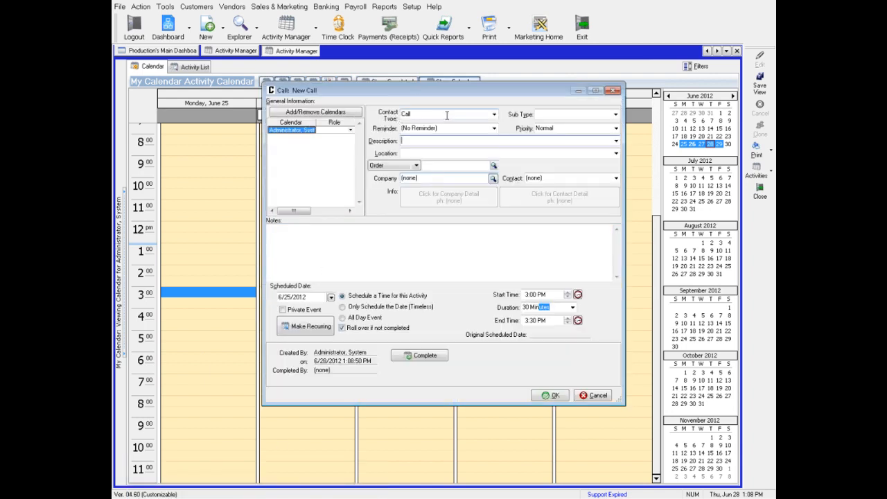
pyautogui.click(493, 113)
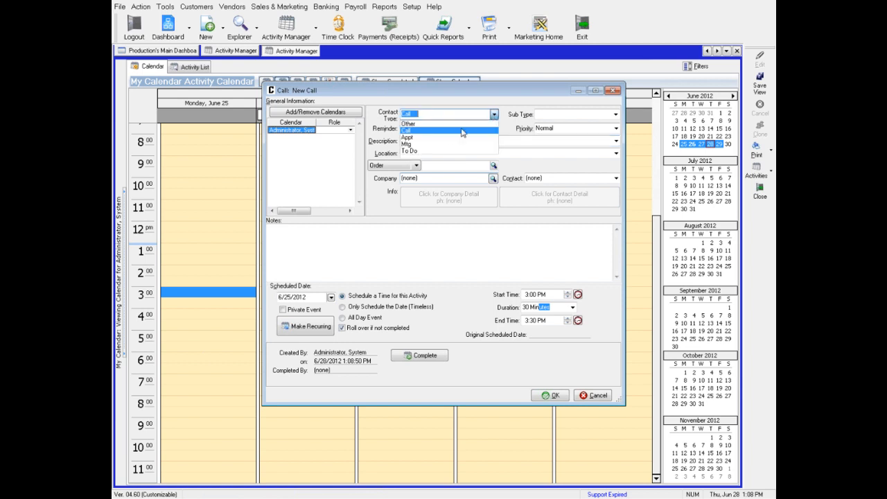
pyautogui.click(415, 130)
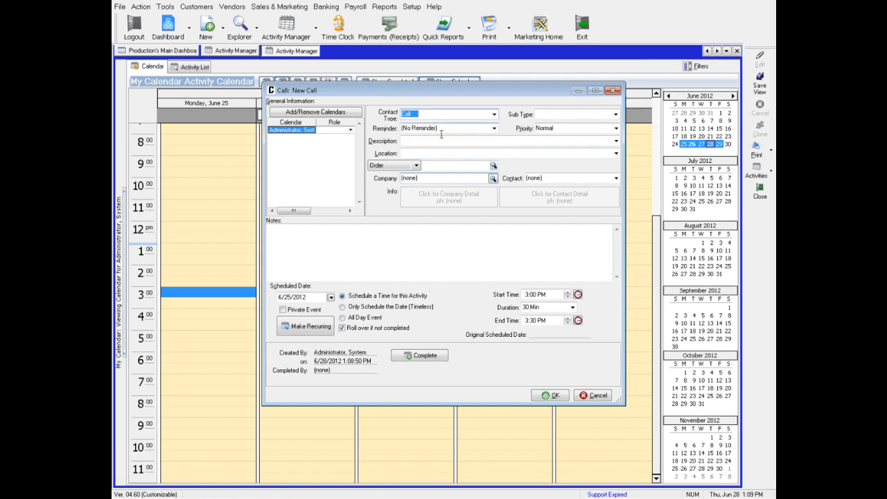
# - Set the call's reminder to 5 minutes and its priority to Normal, leaving the sub type blank
pyautogui.click(599, 114)
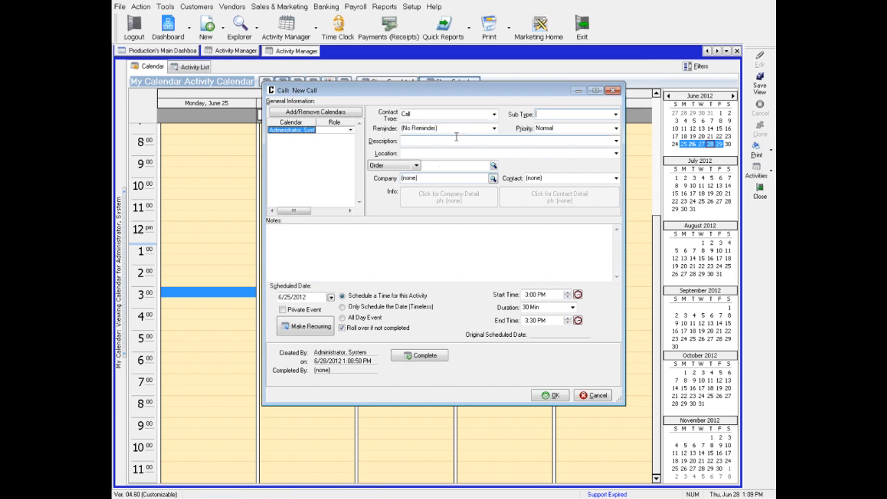
pyautogui.click(494, 128)
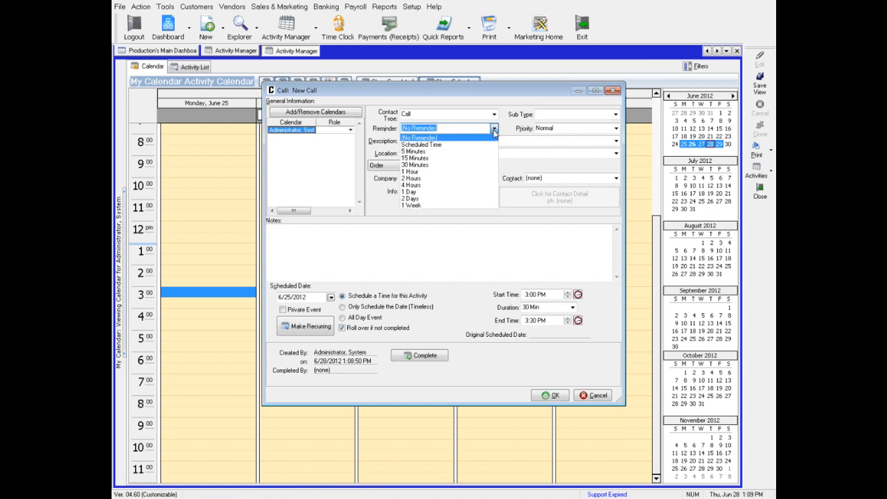
pyautogui.click(466, 153)
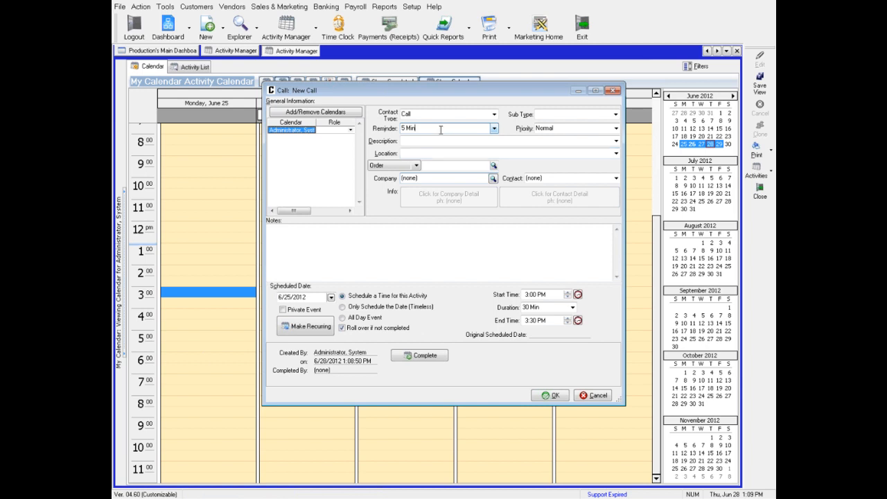
pyautogui.click(615, 129)
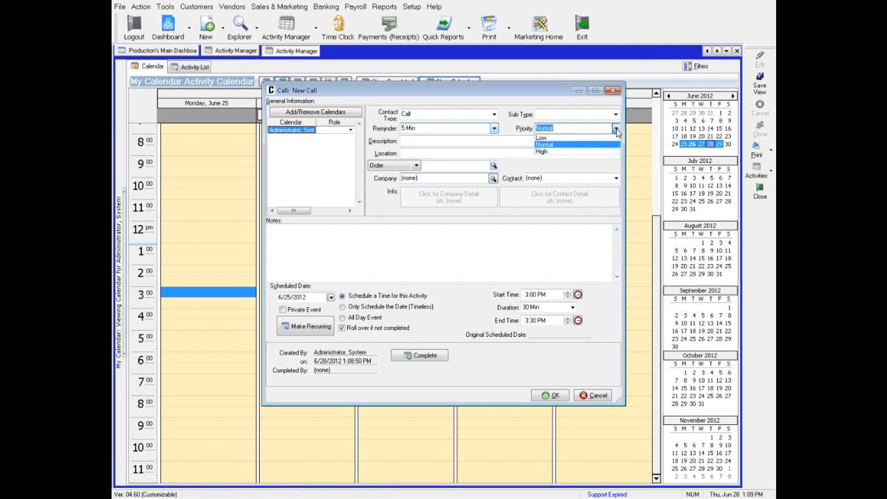
pyautogui.click(585, 145)
# - Enter the call description "Meet with customer to discuss possible Job Offer"
pyautogui.click(493, 141)
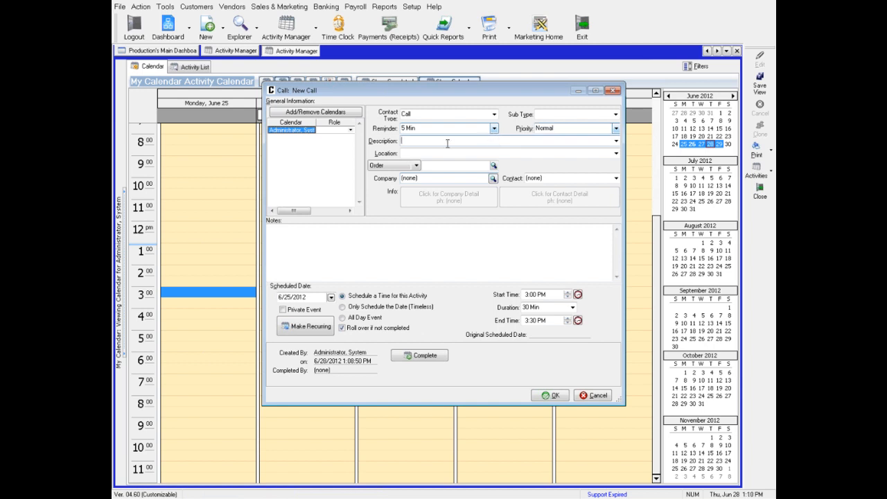
pyautogui.write('Mete')
pyautogui.press('BackSpace')
pyautogui.press('BackSpace')
pyautogui.press('BackSpace')
pyautogui.write('et with customer to discuss possible Job')
pyautogui.write('fer')
# - List the orders that can be linked to the call and leave the lookup without choosing one
pyautogui.click(454, 153)
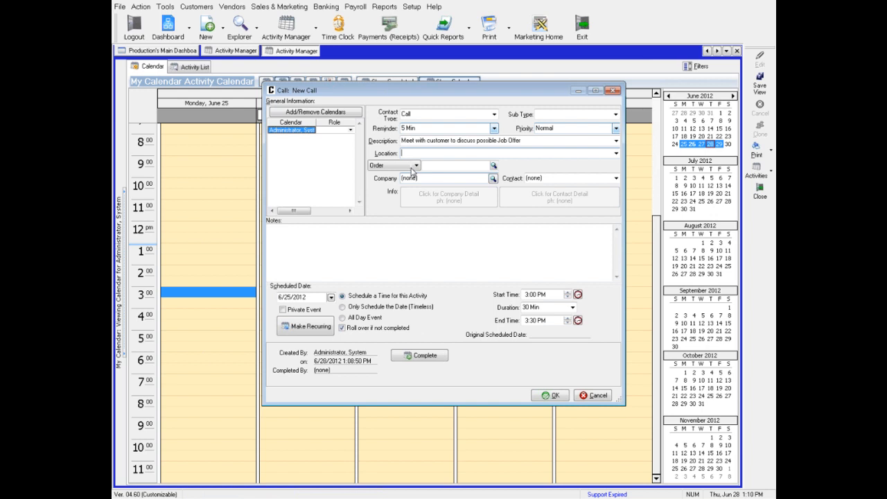
pyautogui.click(426, 166)
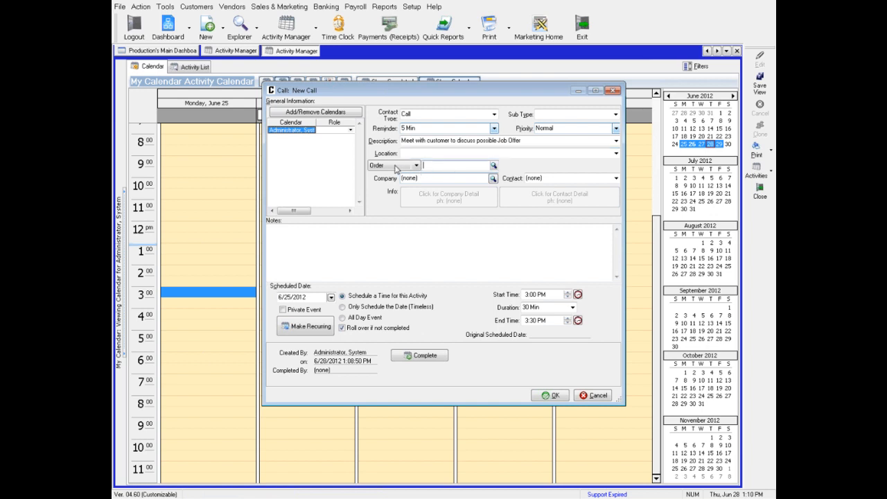
pyautogui.click(493, 166)
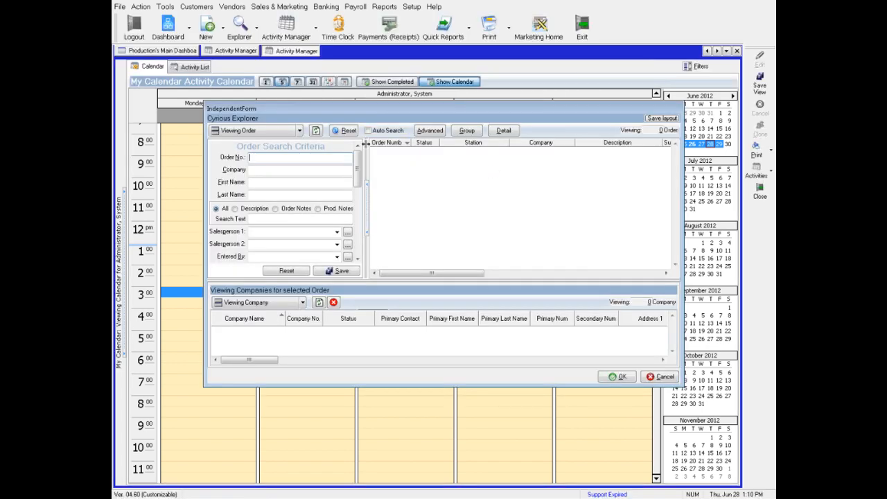
pyautogui.click(316, 130)
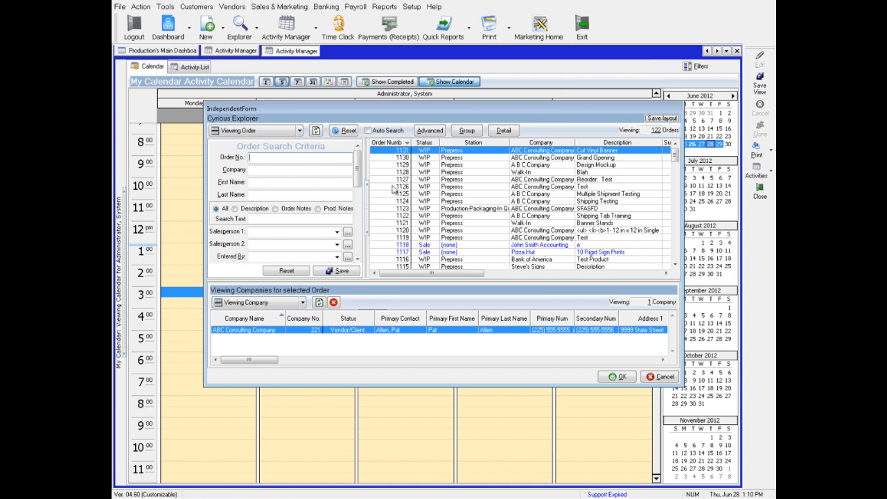
pyautogui.click(662, 379)
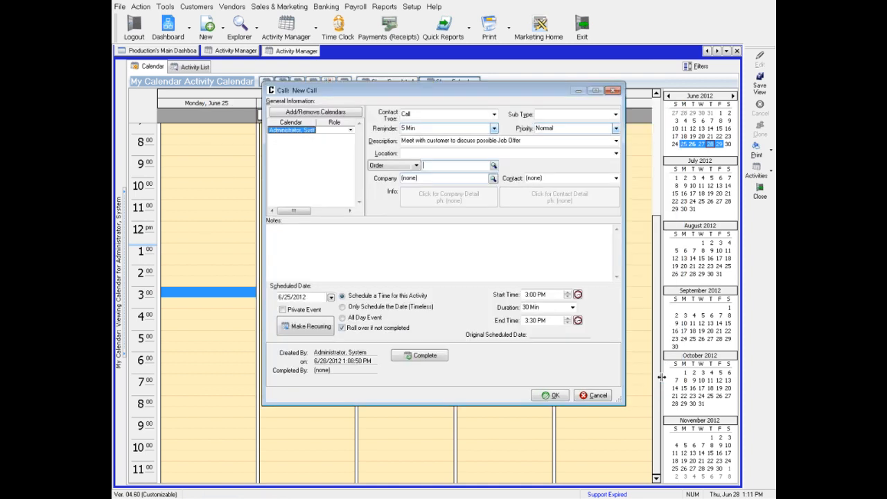
# - Look up and assign Kyle's Test Company to the call, keeping its primary contact as the contact
pyautogui.click(434, 178)
pyautogui.click(493, 179)
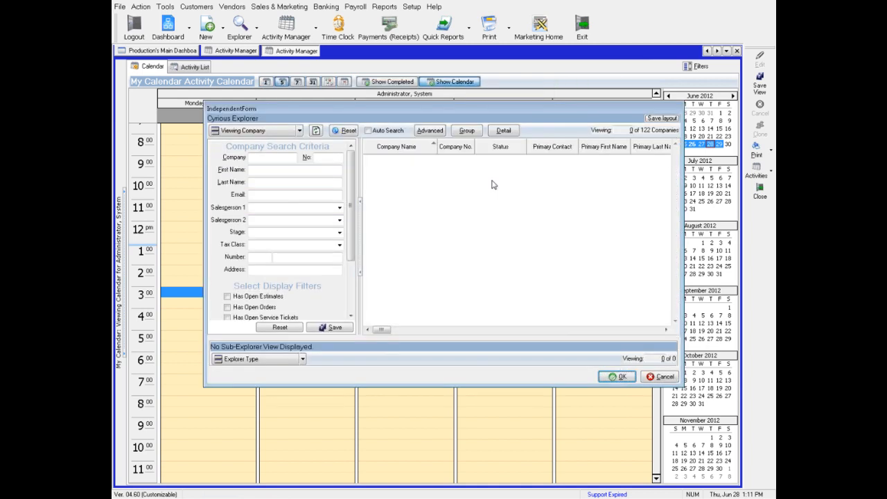
pyautogui.click(316, 131)
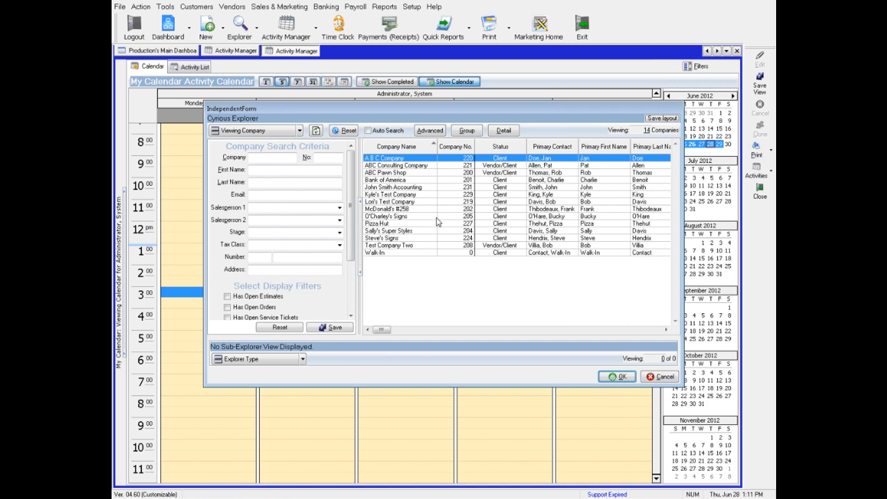
pyautogui.click(386, 196)
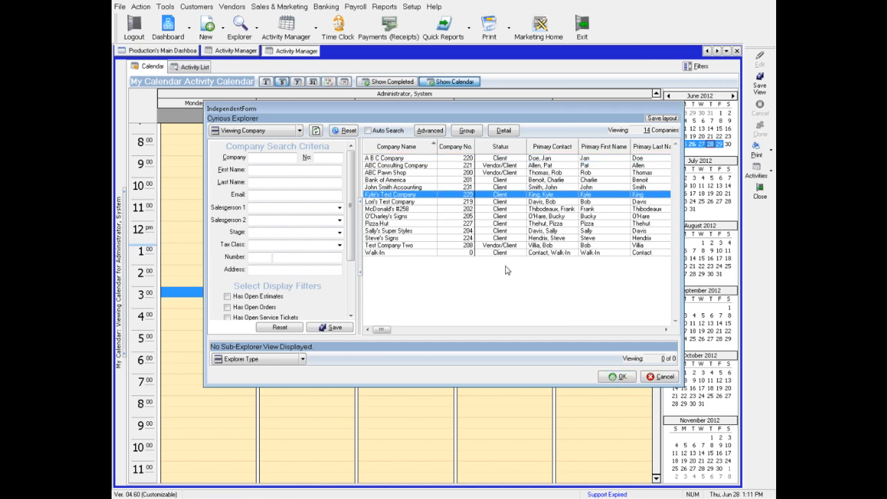
pyautogui.click(616, 378)
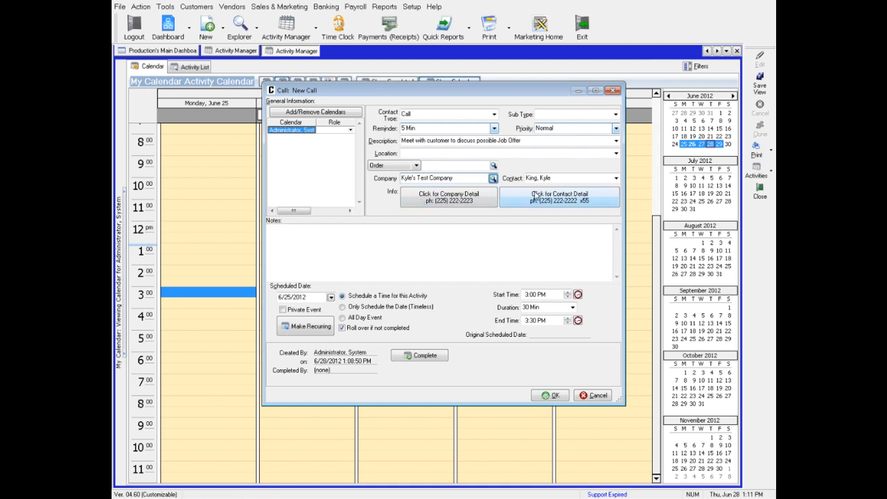
pyautogui.click(615, 178)
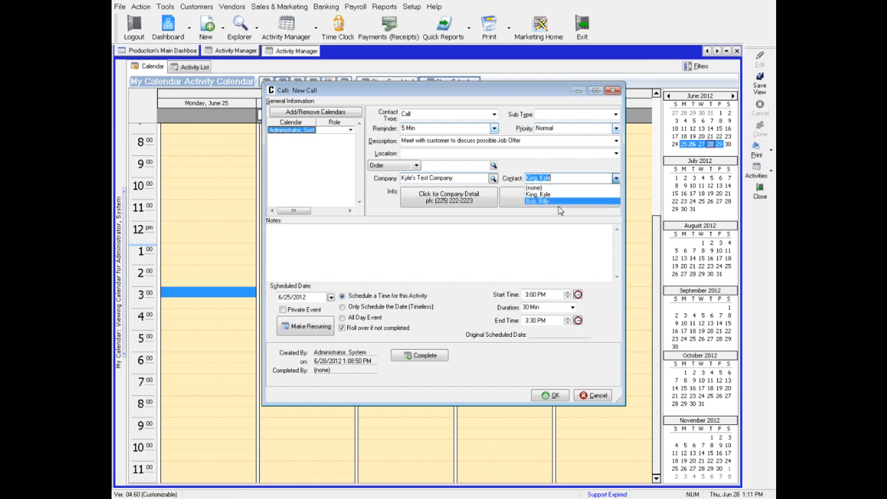
pyautogui.click(545, 195)
# - Try the All Day Event scheduling option, and return to scheduling a time for the activity
pyautogui.click(436, 242)
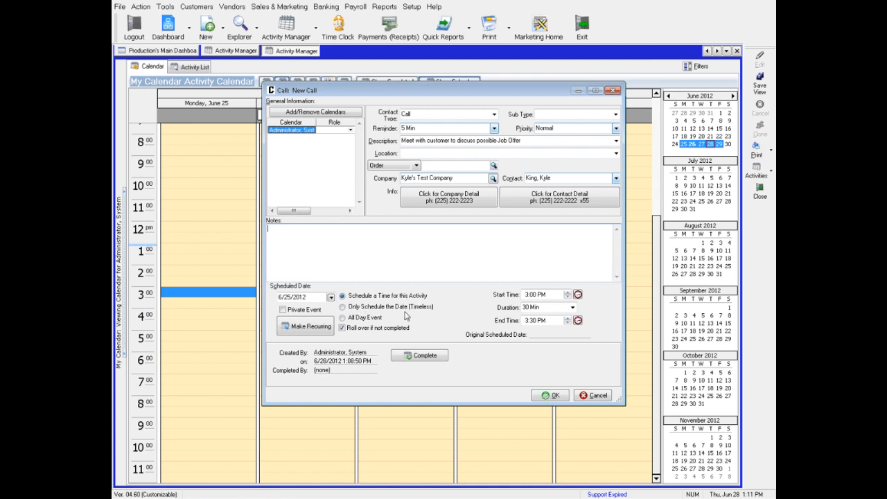
pyautogui.click(352, 318)
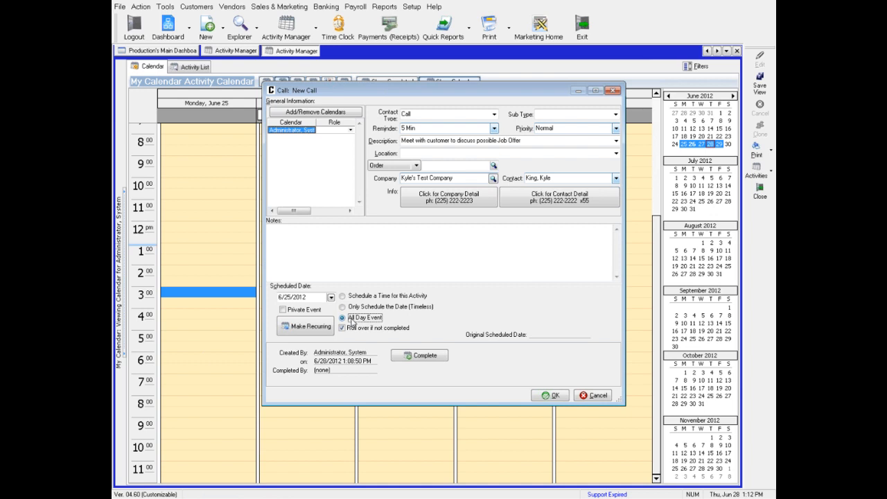
pyautogui.click(344, 296)
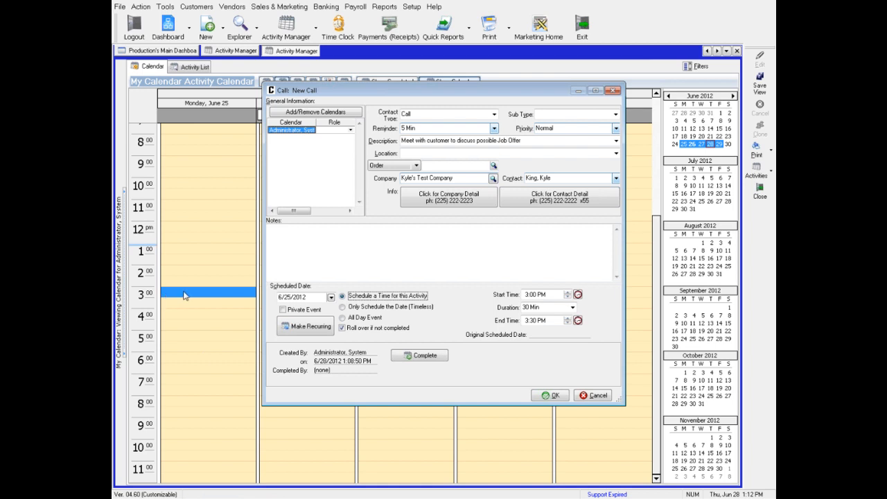
pyautogui.click(296, 310)
# - Set the call's start time to 3:13 PM
pyautogui.click(577, 295)
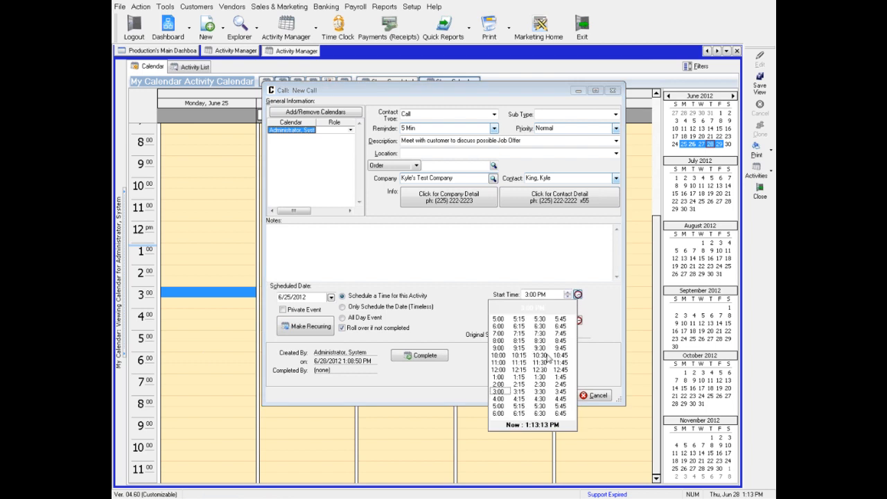
pyautogui.click(601, 316)
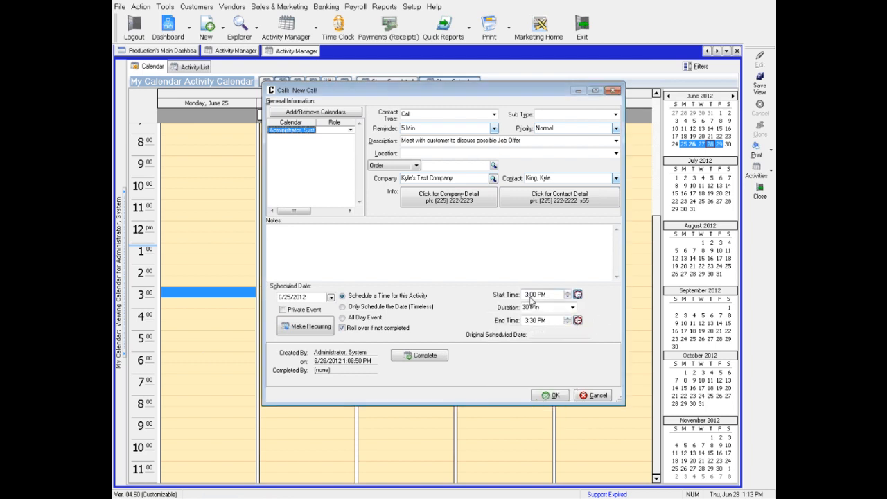
pyautogui.click(533, 295)
pyautogui.write('13')
pyautogui.click(537, 257)
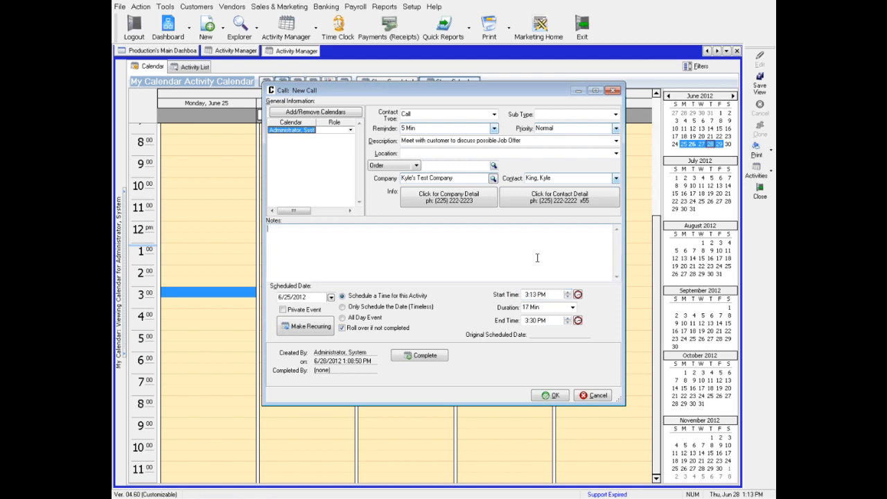
# - Set the call's end time to 3:46 PM
pyautogui.click(527, 320)
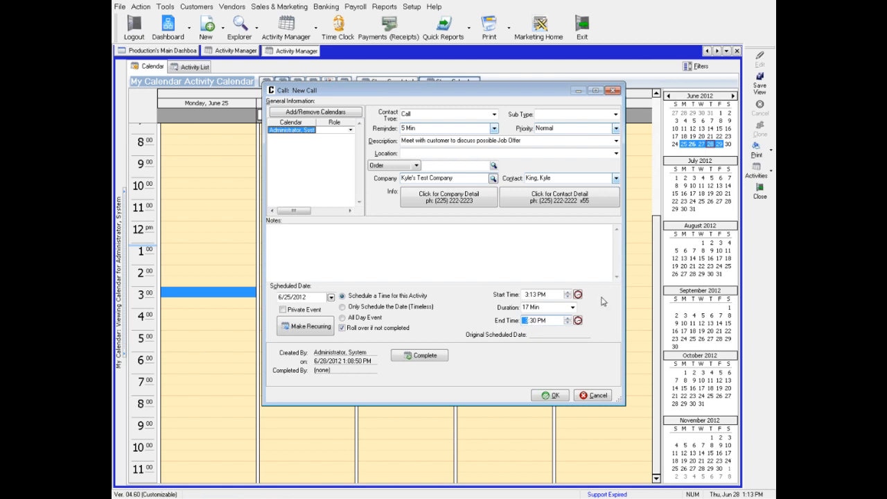
pyautogui.write('3')
pyautogui.write('4')
pyautogui.click(563, 230)
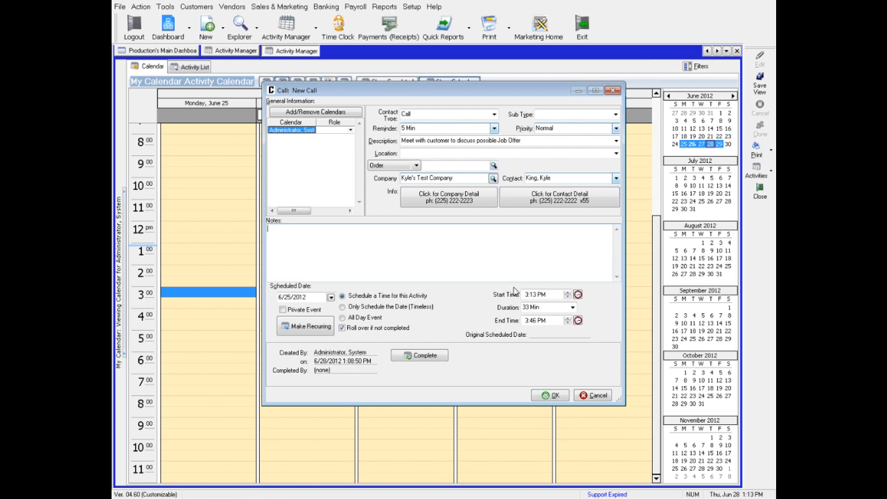
# - Save the call so it can be made recurring, look at its weekly recurrence options, and cancel the recurrence schedule
pyautogui.click(302, 329)
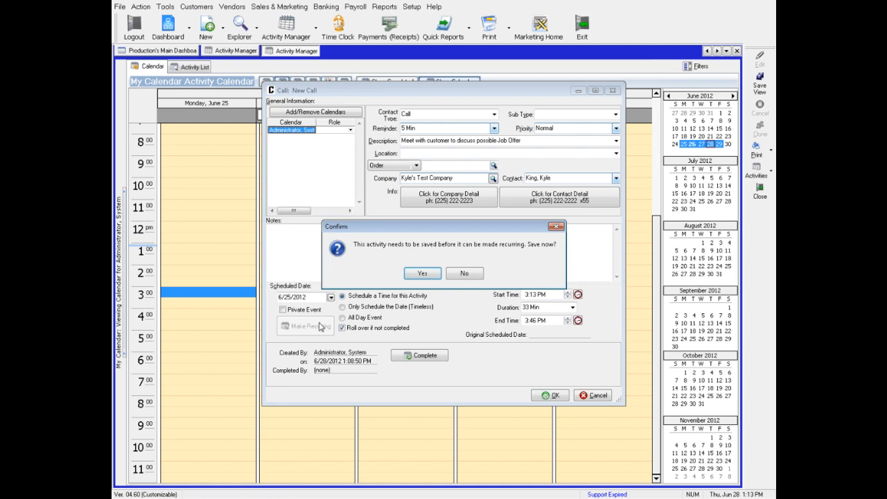
pyautogui.click(421, 274)
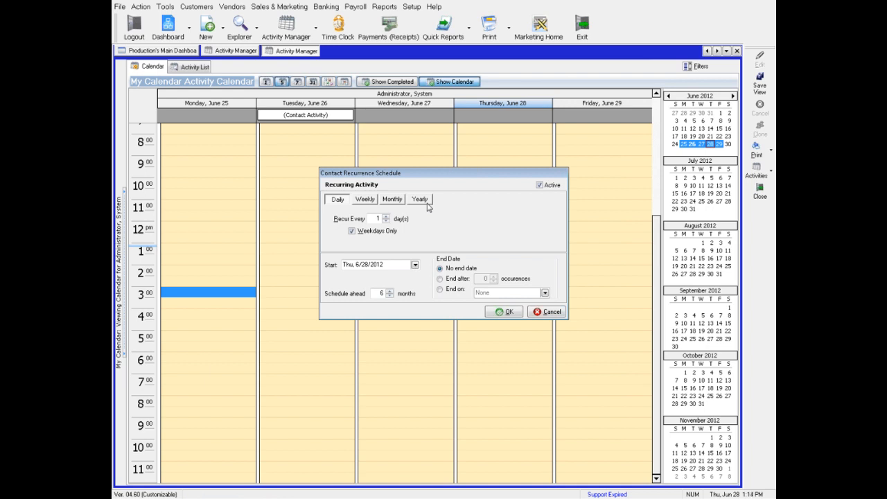
pyautogui.click(366, 200)
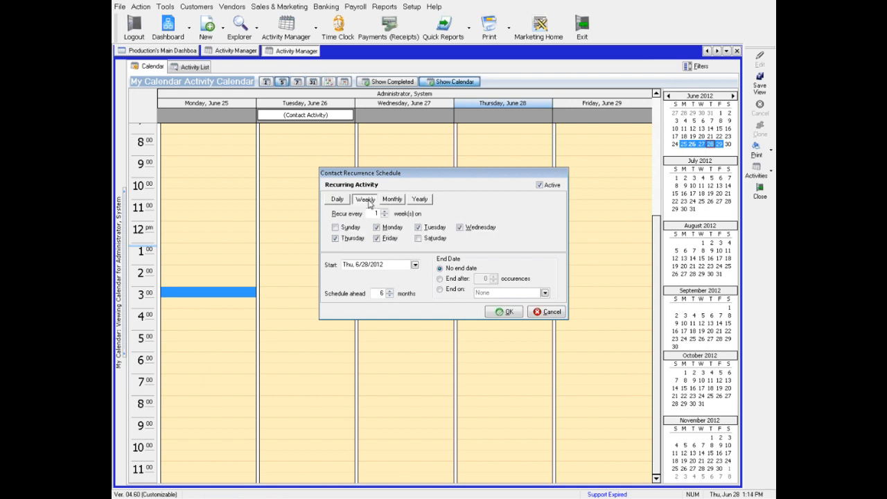
pyautogui.click(555, 312)
pyautogui.click(424, 274)
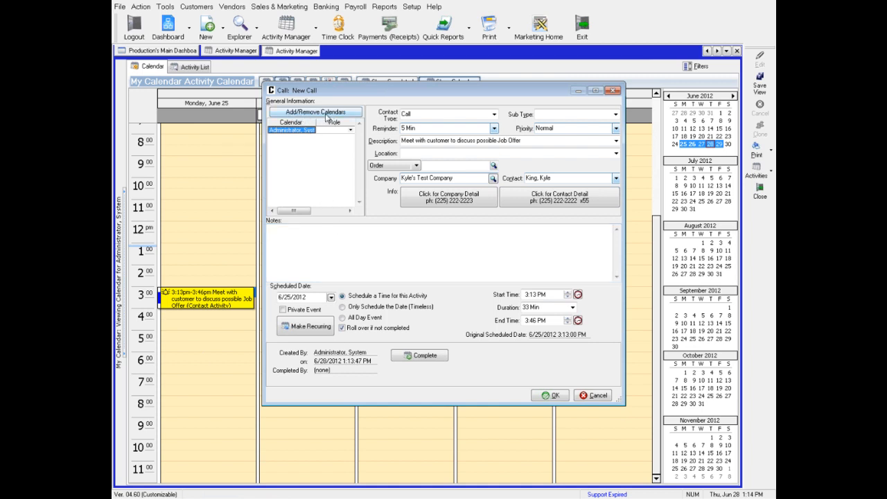
# - Add the calendar of the fourth employee in the Admin group to the call and save the activity
pyautogui.click(301, 117)
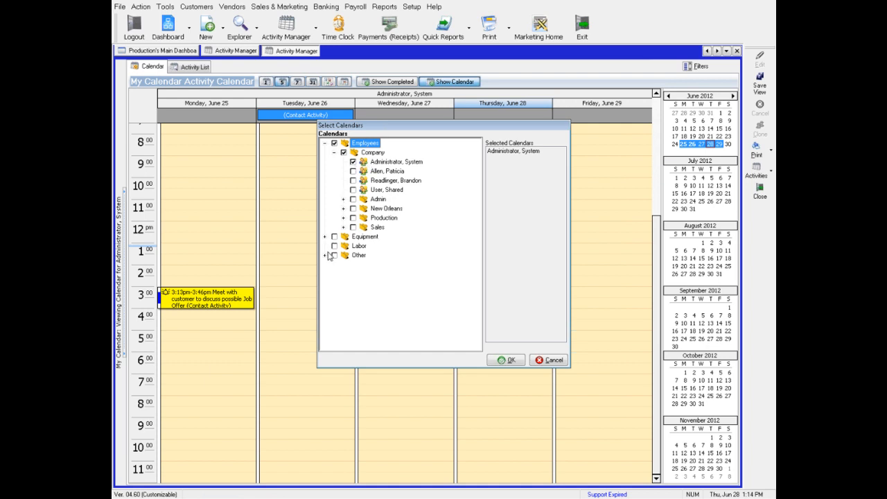
pyautogui.click(342, 200)
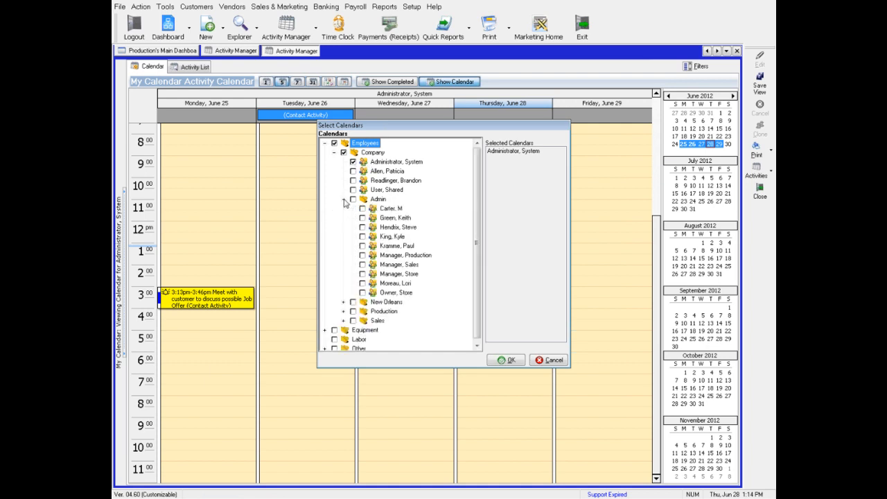
pyautogui.click(362, 237)
pyautogui.click(510, 360)
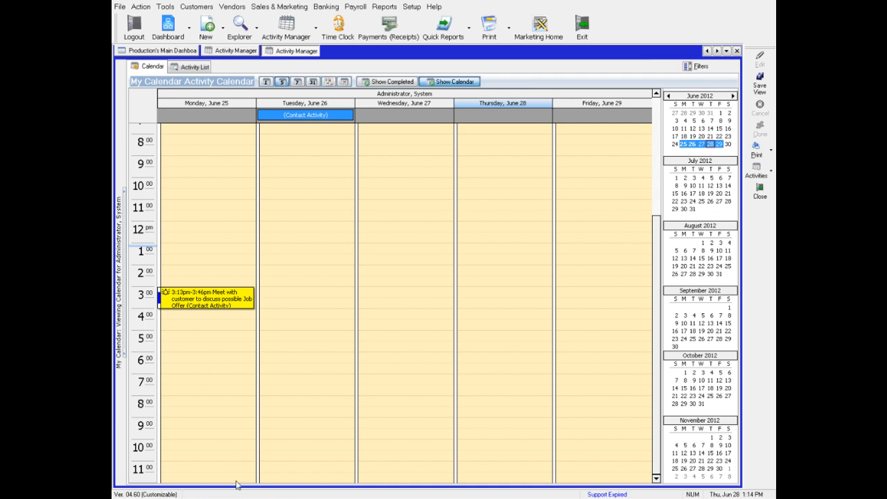
pyautogui.click(268, 486)
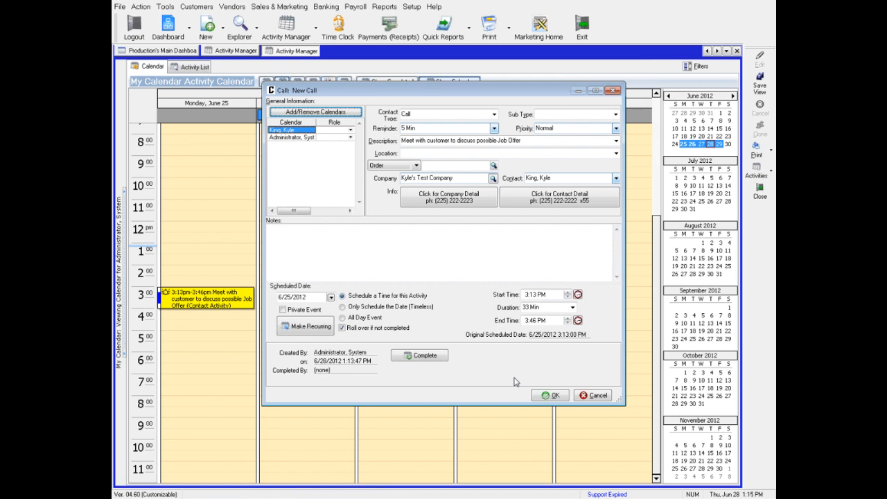
pyautogui.click(552, 396)
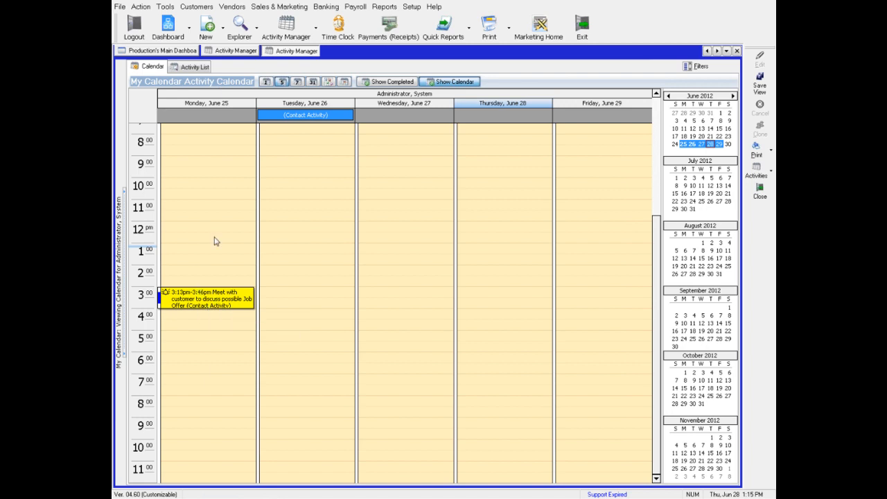
# - Search the company explorer for Kyle's Test Company and open its record
pyautogui.click(159, 52)
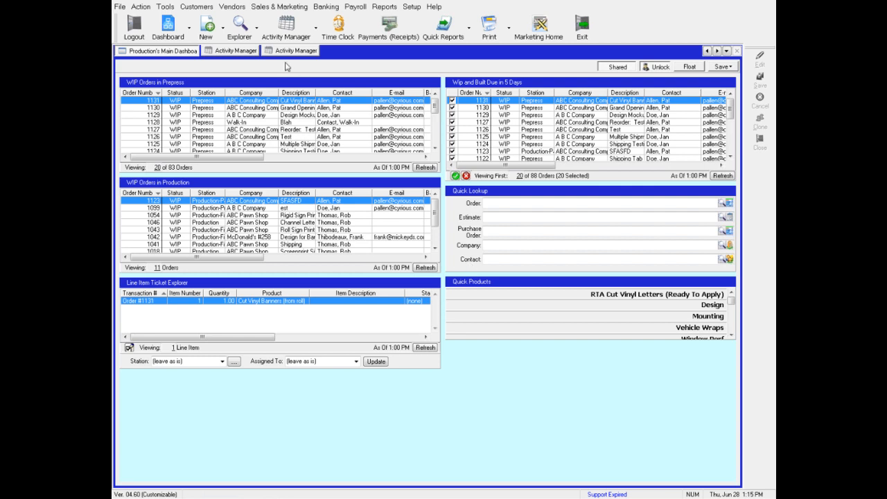
pyautogui.click(239, 26)
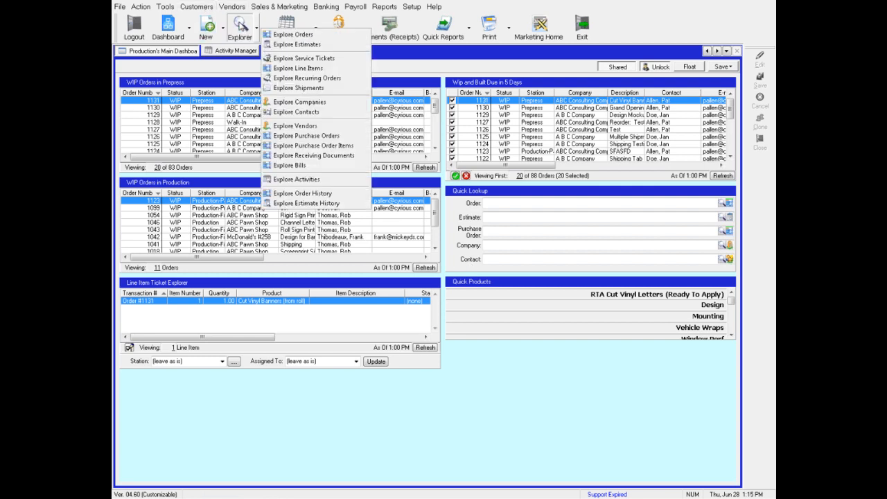
pyautogui.click(307, 102)
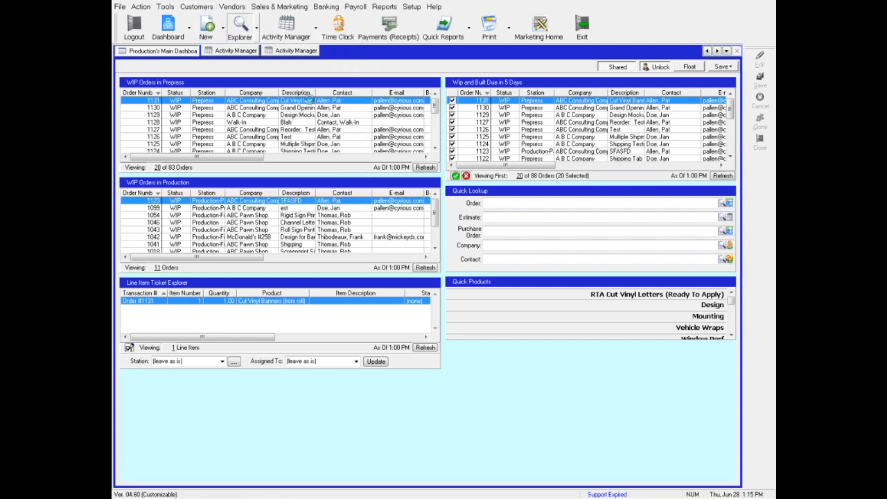
pyautogui.write('k')
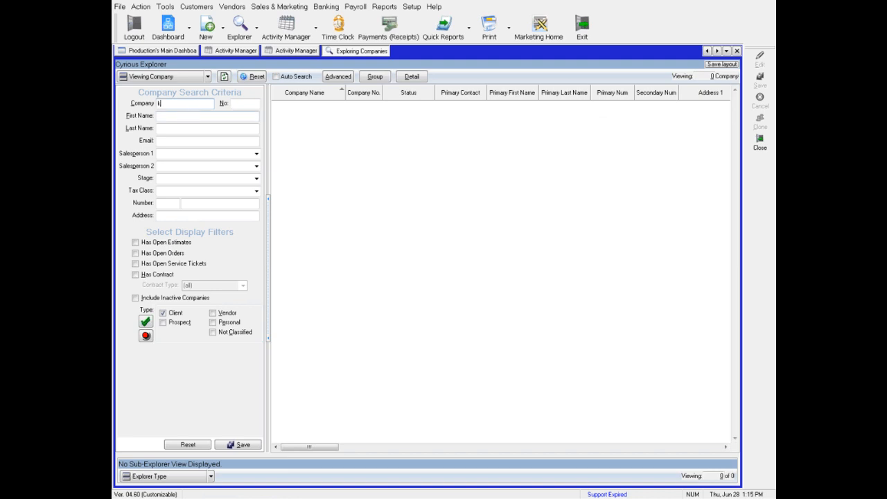
pyautogui.write('yle')
pyautogui.press('Return')
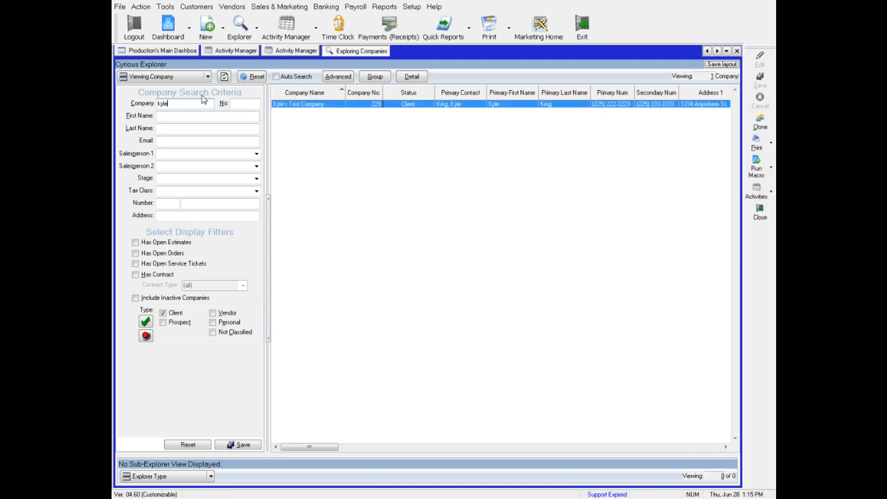
pyautogui.doubleClick(294, 107)
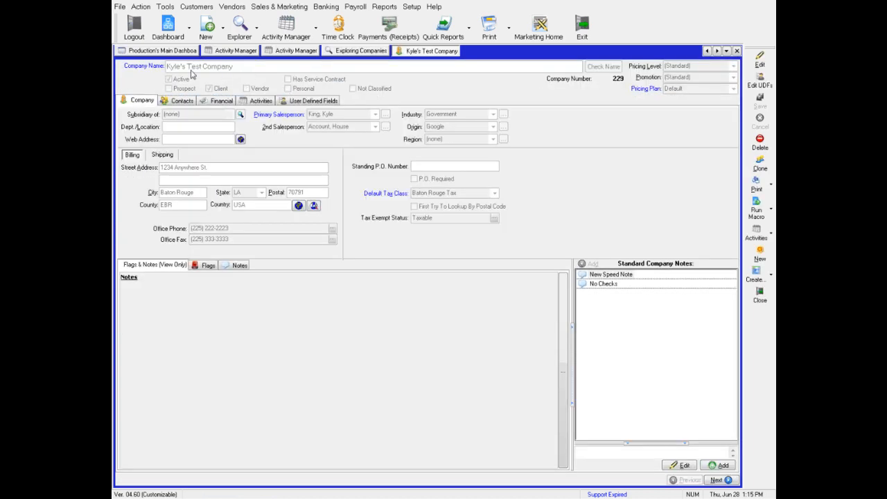
# - View the company's activities, select the 6/25/2012 job offer call, and filter the history to Contact Activity only
pyautogui.click(254, 104)
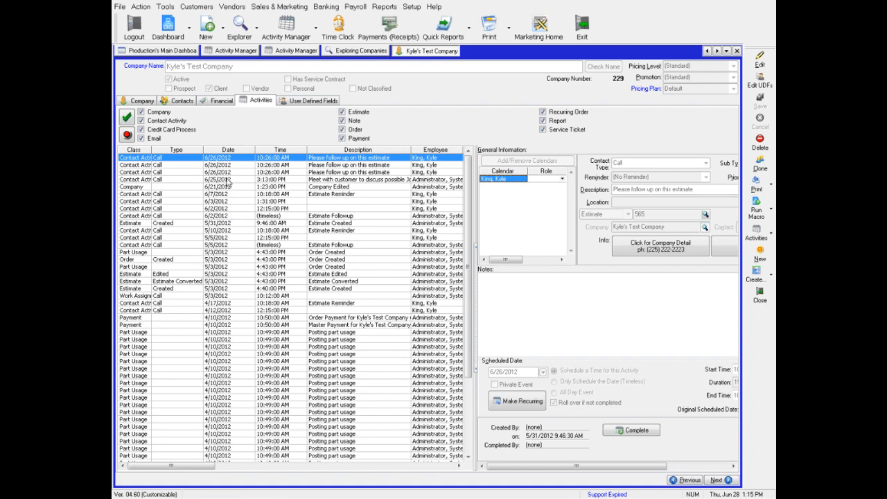
pyautogui.click(371, 181)
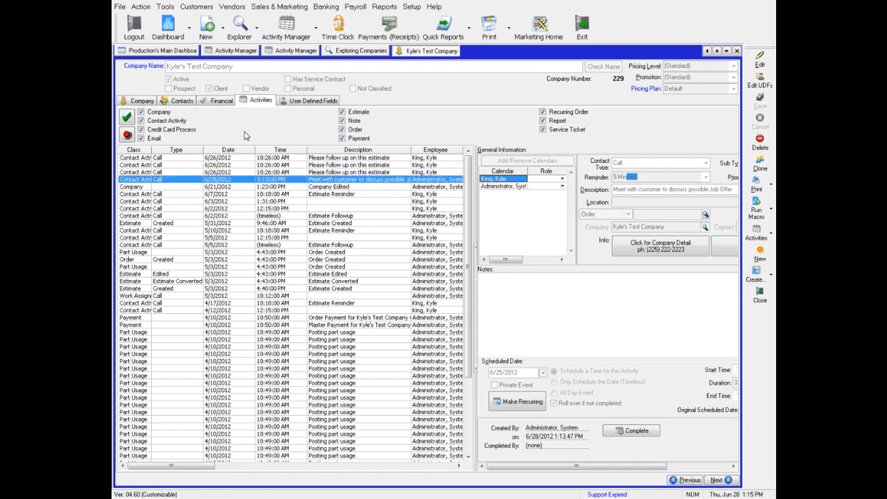
pyautogui.click(128, 135)
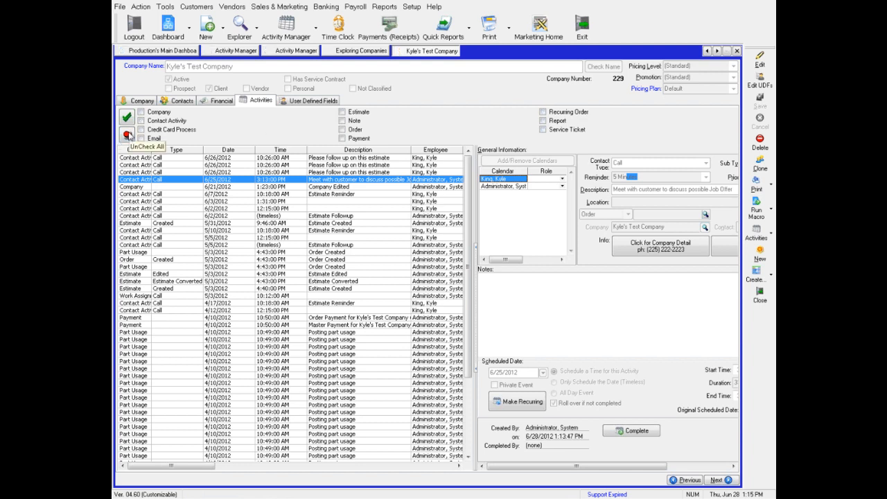
pyautogui.click(141, 121)
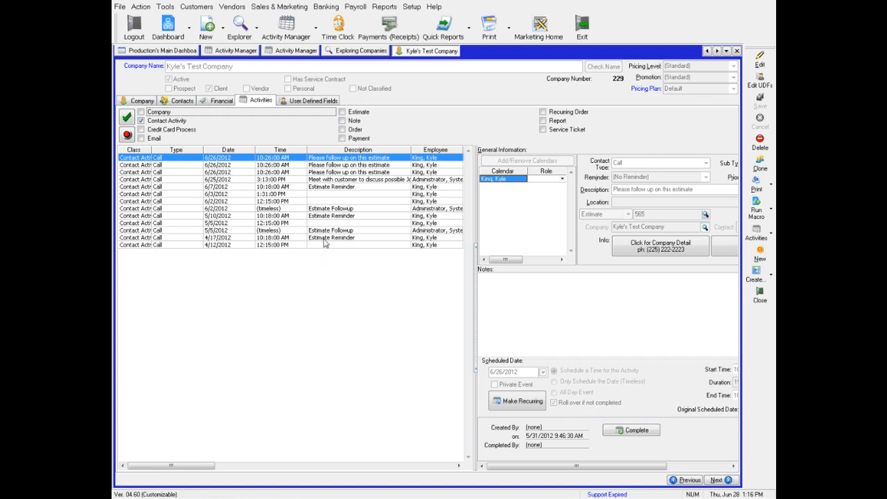
# - Review the company's older contact activities from 4/12/2012 onward, and open and close the 5/10/2012 Estimate Reminder call
pyautogui.click(287, 245)
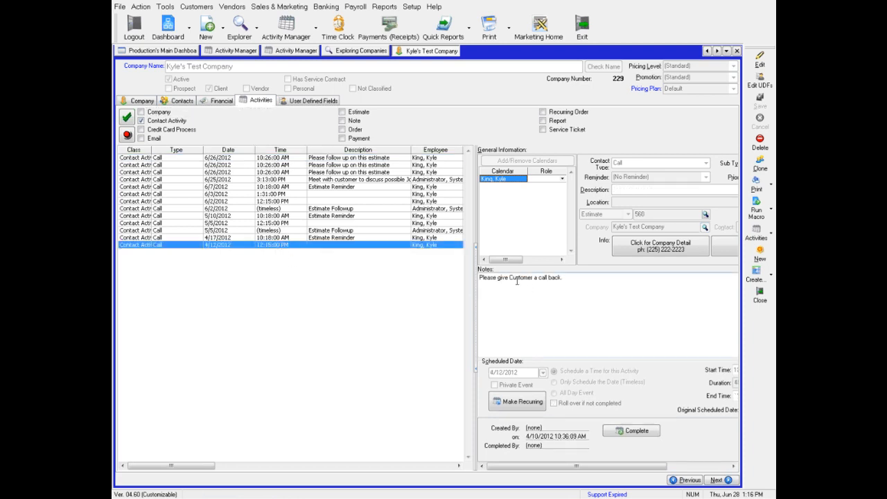
pyautogui.click(414, 237)
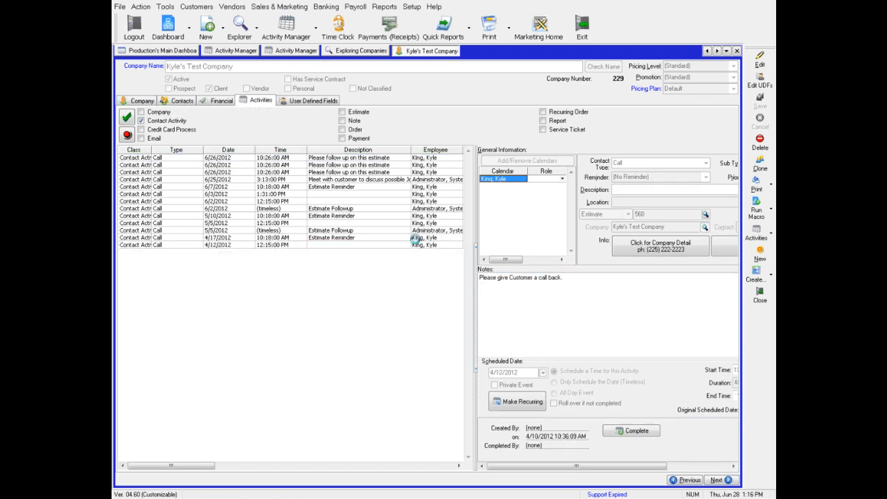
pyautogui.click(410, 230)
pyautogui.click(407, 223)
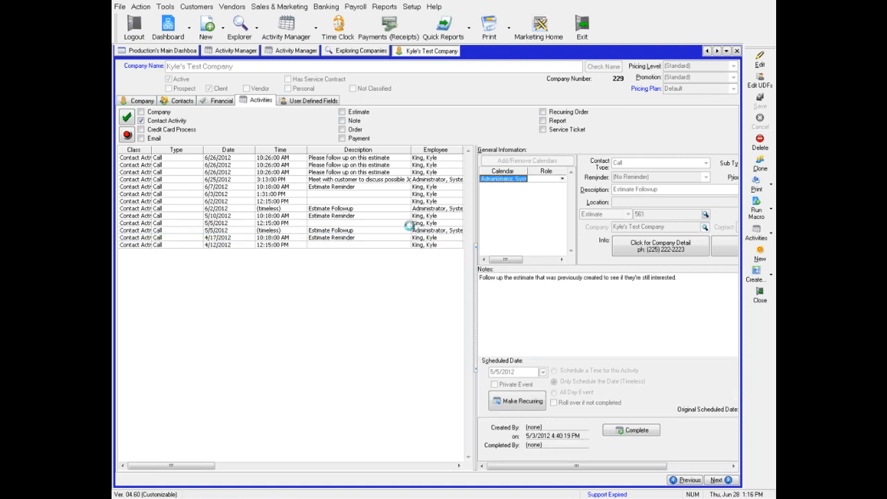
pyautogui.doubleClick(324, 216)
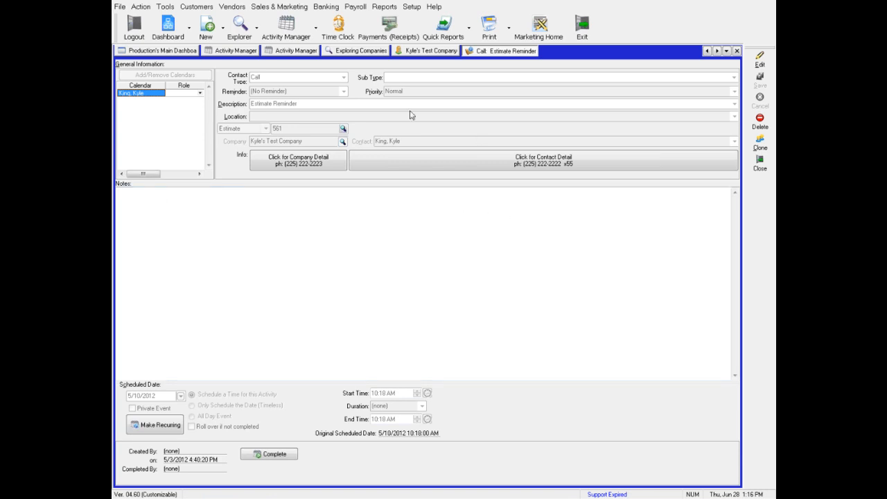
pyautogui.click(759, 167)
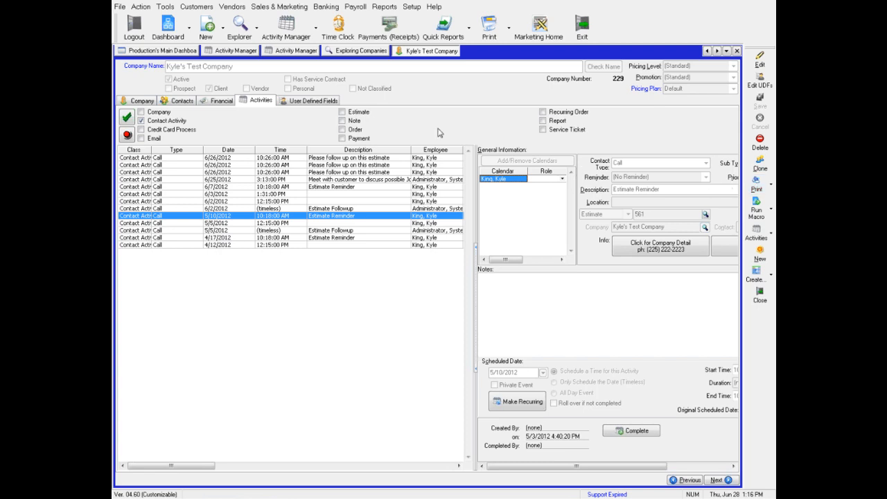
# - Review the 6/25/2012 job offer call's details, and open and close the 4/12/2012 call to read its notes
pyautogui.click(334, 187)
pyautogui.press('Up')
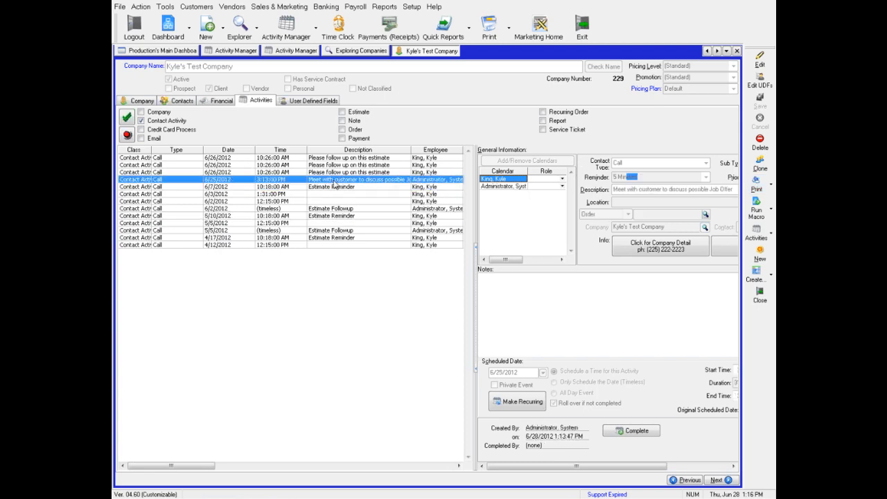
pyautogui.doubleClick(285, 245)
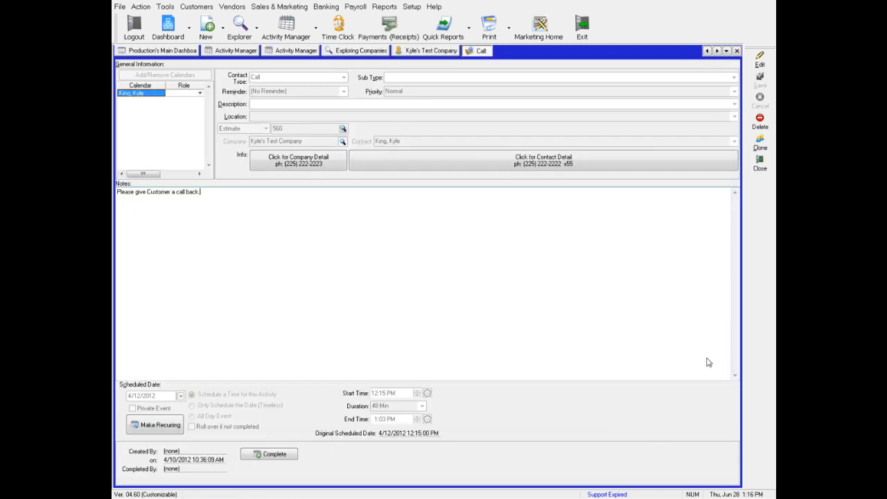
pyautogui.click(760, 164)
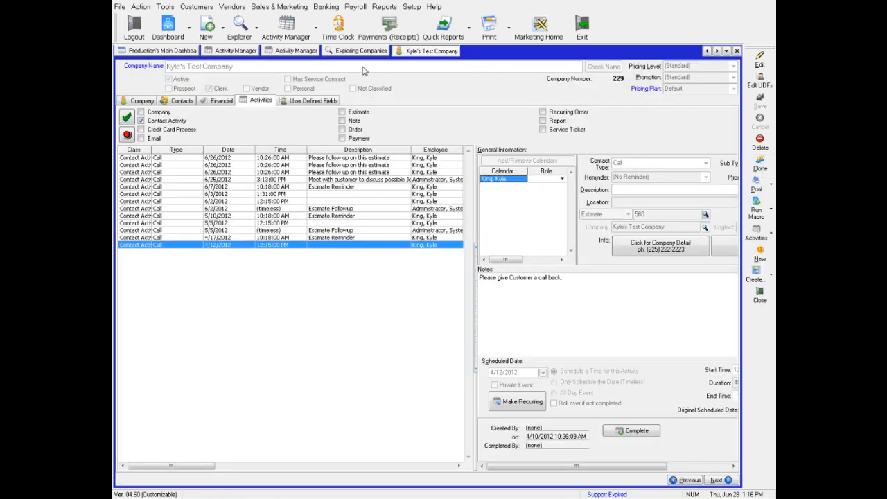
# - Add to the June 25 calendar call the timestamped note "Called the customer, they were unavailable and asked to call back tomorrow at the same time."
pyautogui.click(275, 53)
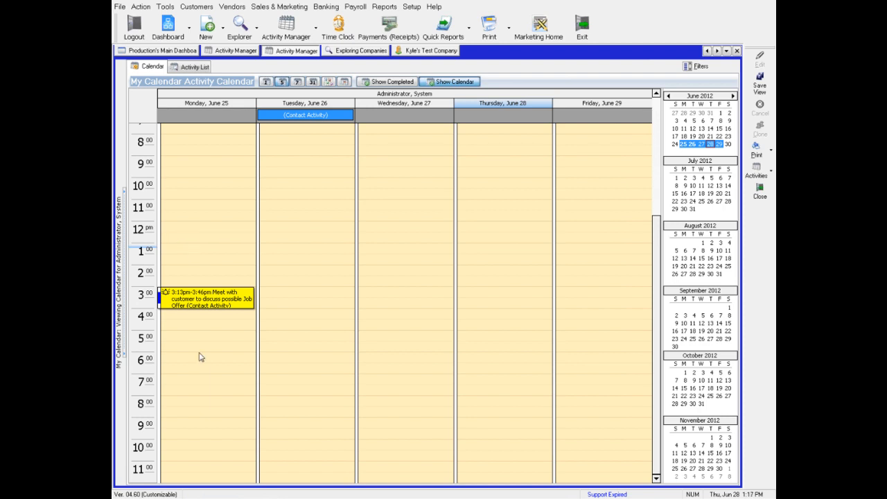
pyautogui.doubleClick(196, 302)
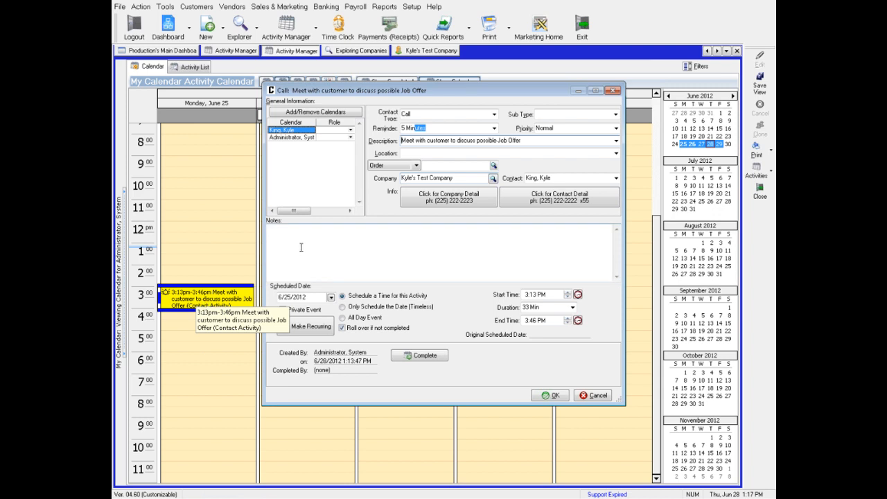
pyautogui.click(301, 247)
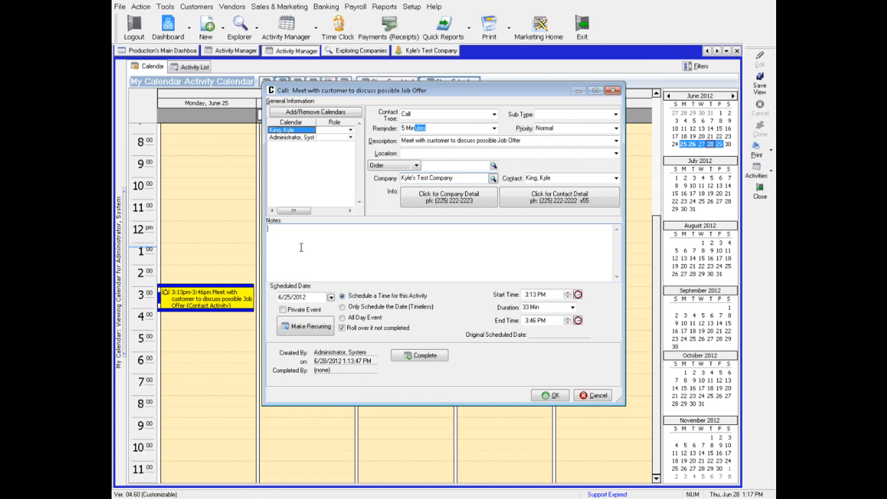
pyautogui.press('F5')
pyautogui.write('Called t')
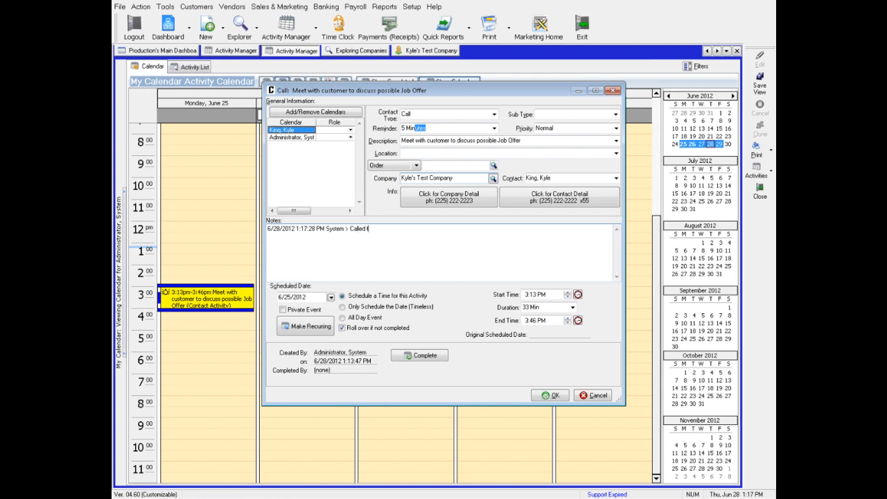
pyautogui.write('he customer, they were unavailab')
pyautogui.press('BackSpace')
pyautogui.press('BackSpace')
pyautogui.press('BackSpace')
pyautogui.press('BackSpace')
pyautogui.write('ailable and asked to call')
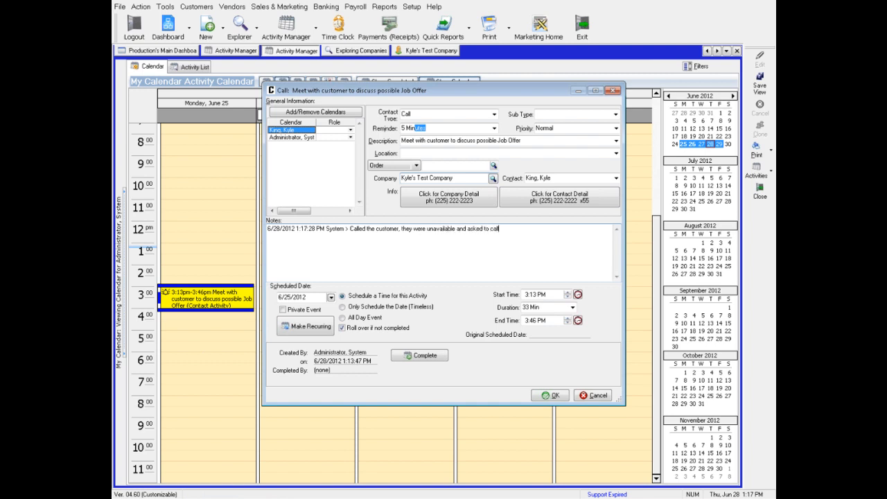
pyautogui.write(' back tomorrow at the same time.')
# - Start completing the June 25 job offer call on all calendars and set its result to Did not reach contact
pyautogui.click(413, 357)
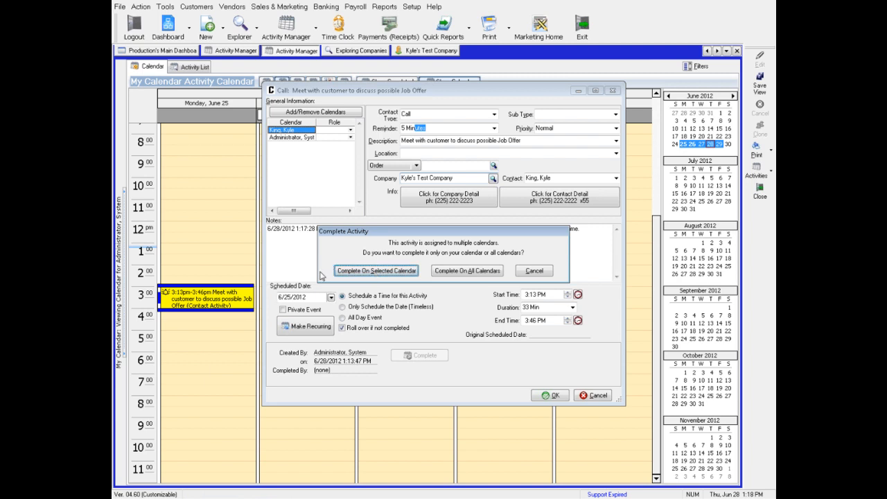
pyautogui.click(467, 273)
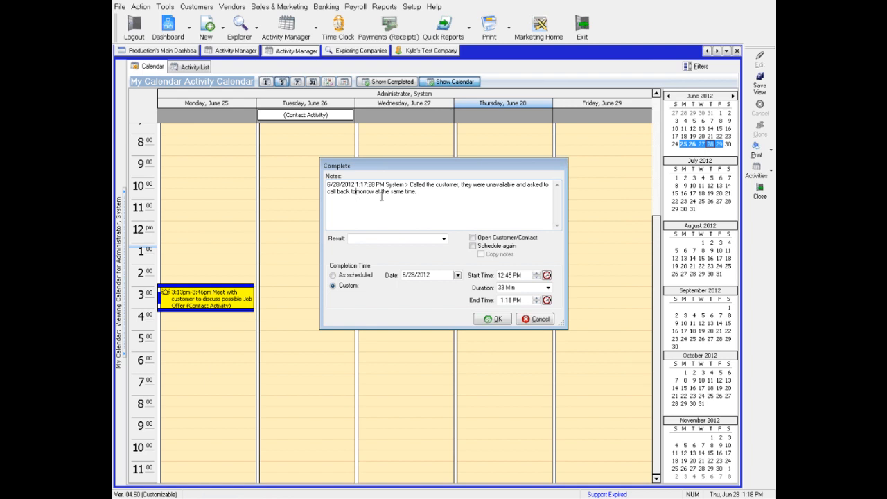
pyautogui.click(429, 197)
pyautogui.click(444, 239)
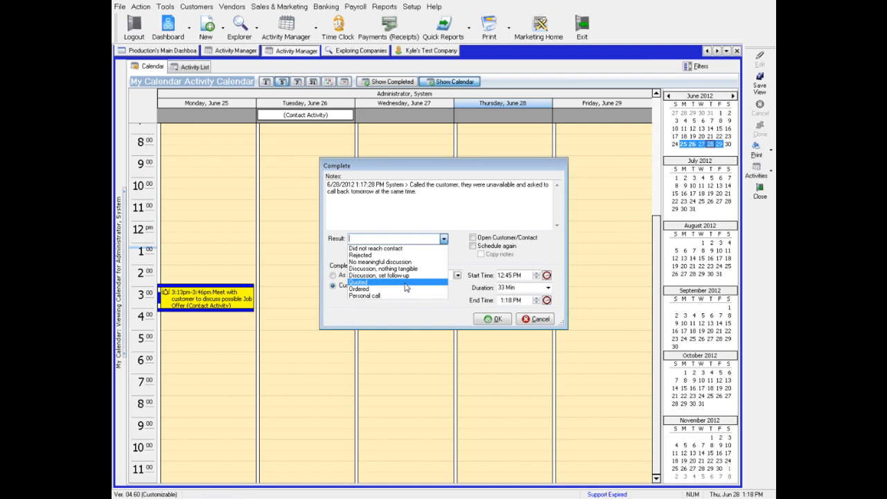
pyautogui.click(378, 248)
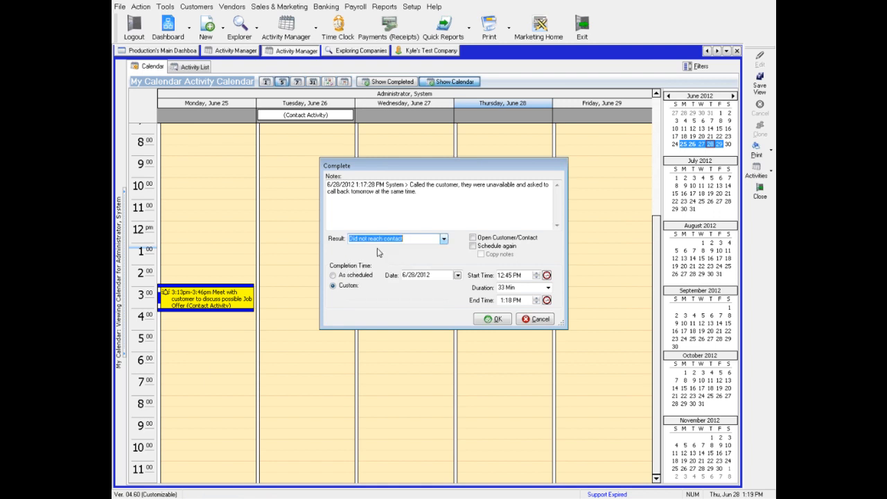
# - Complete the call with its time as scheduled, choosing to schedule it again with copied notes and without opening the customer
pyautogui.click(473, 239)
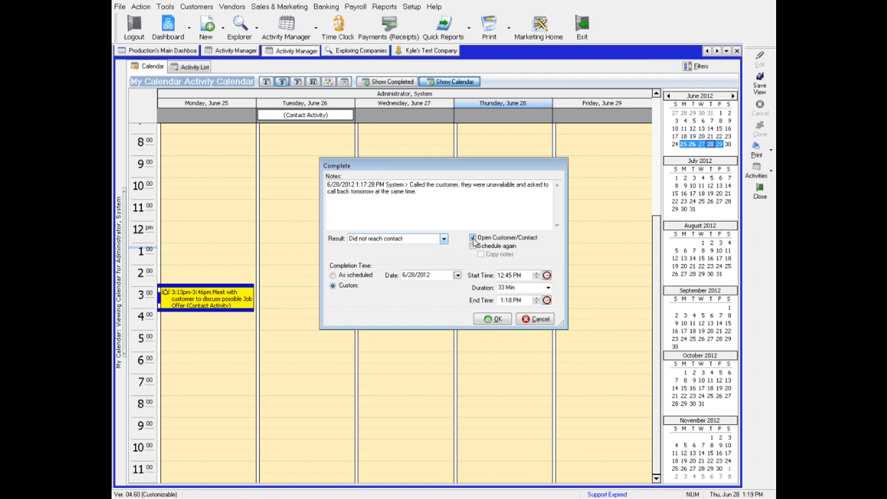
pyautogui.click(473, 246)
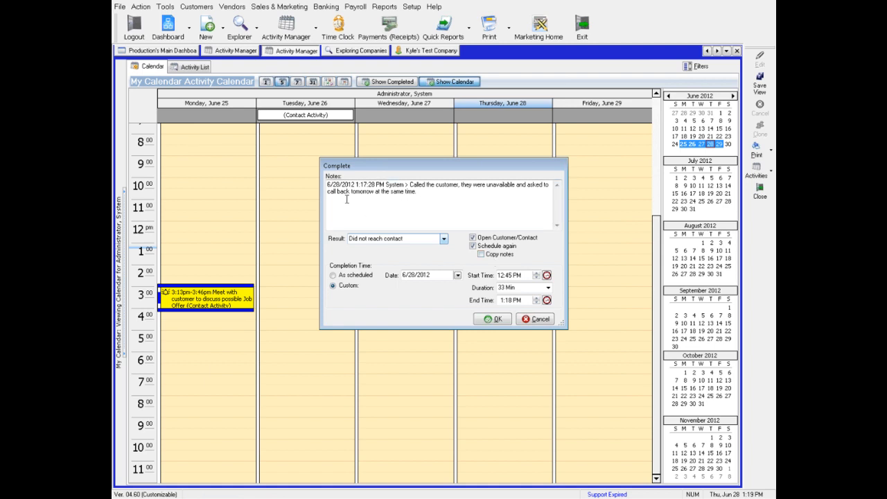
pyautogui.click(479, 253)
pyautogui.click(473, 245)
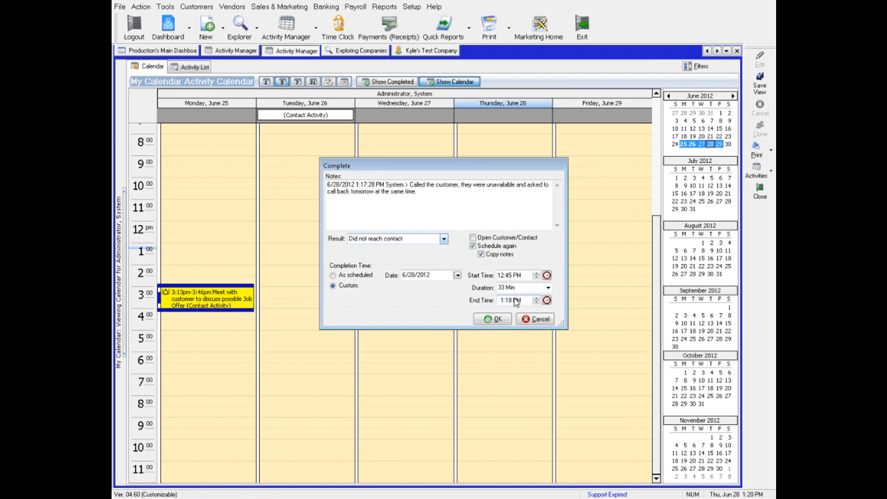
pyautogui.click(333, 275)
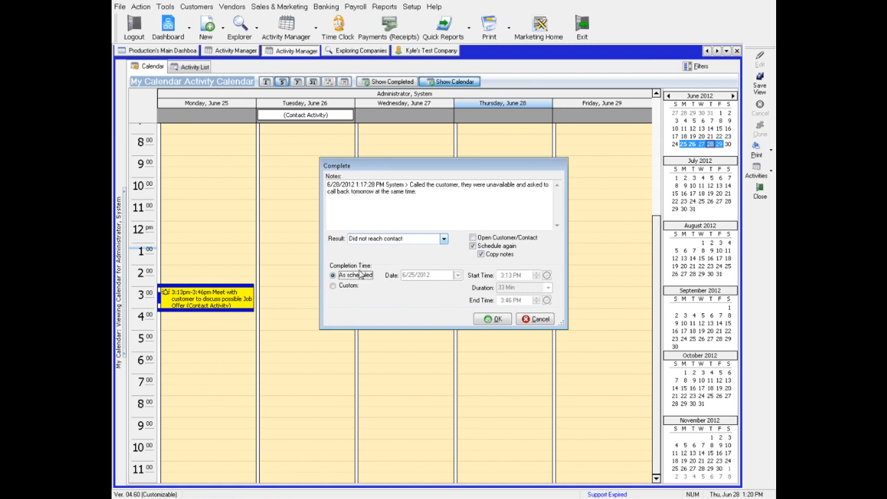
pyautogui.click(495, 319)
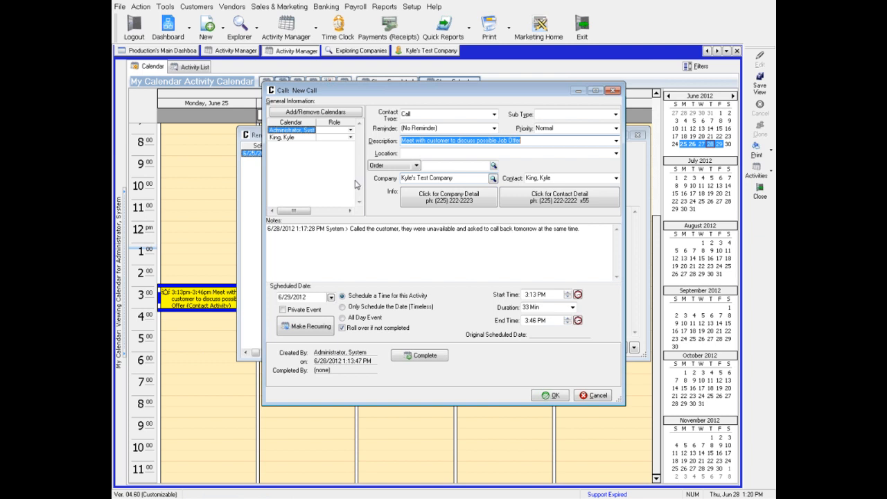
# - Set the follow-up call's scheduled date to 6/29/2012 and save it
pyautogui.click(331, 297)
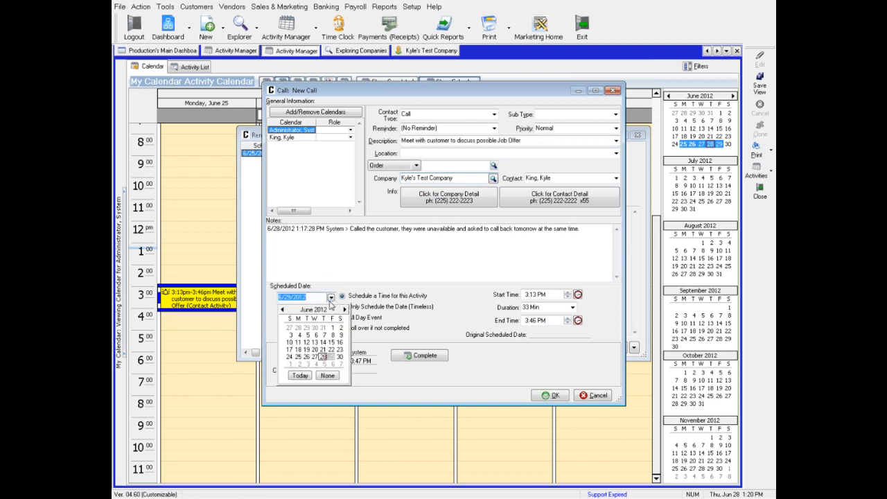
pyautogui.click(332, 357)
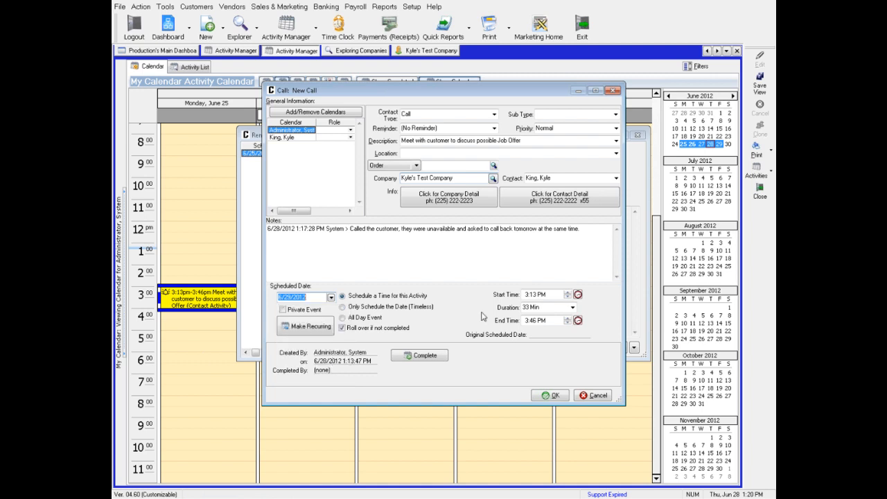
pyautogui.click(547, 396)
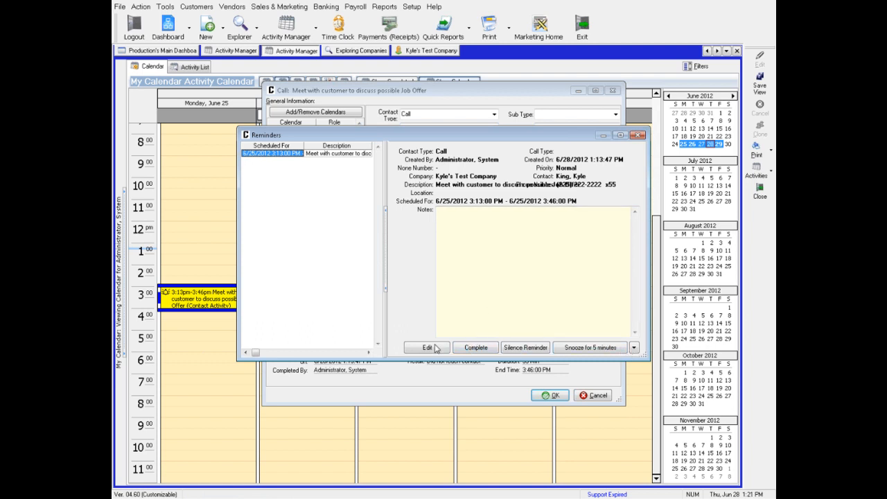
# - Try to silence the June 25 call's reminder, dismiss the reminders, and save the completed call
pyautogui.click(528, 348)
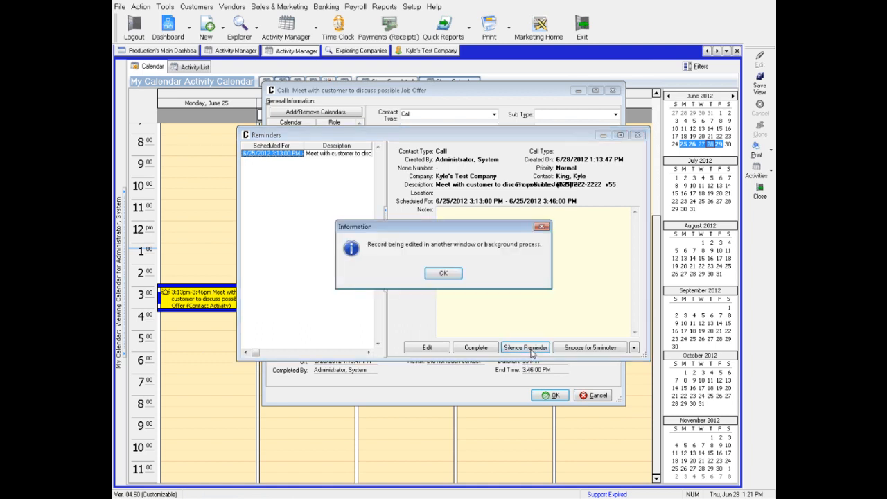
pyautogui.click(443, 273)
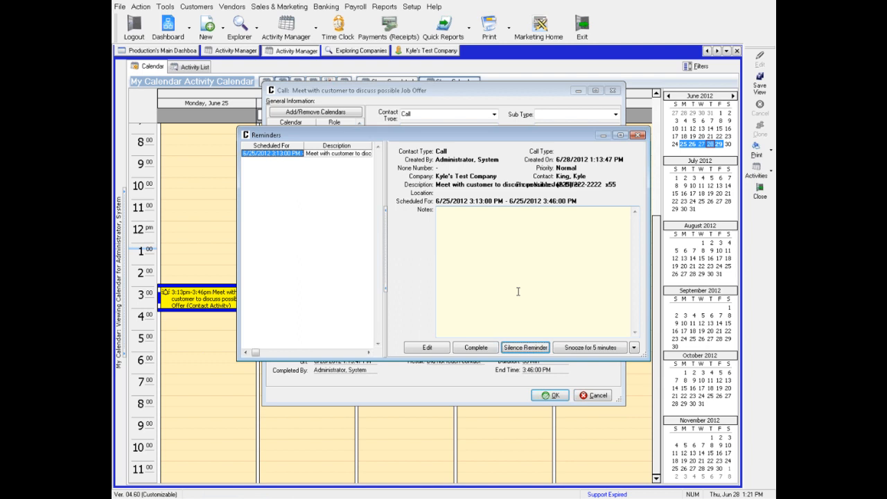
pyautogui.click(638, 135)
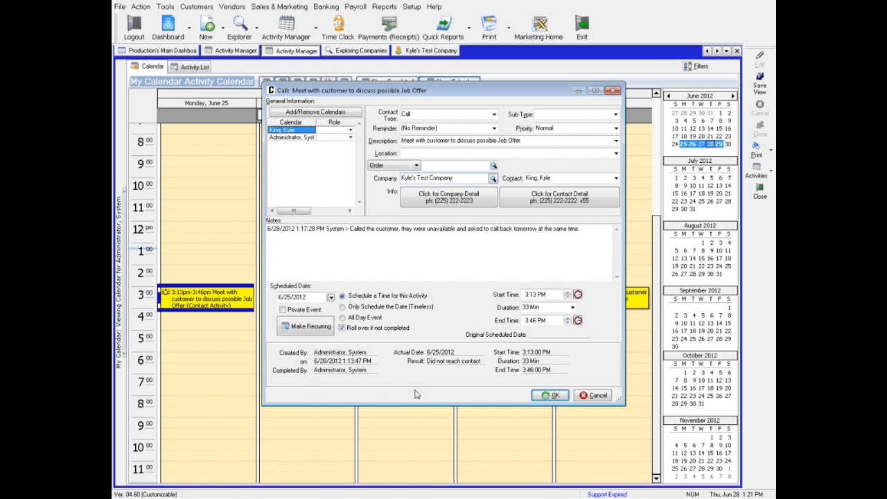
pyautogui.click(552, 397)
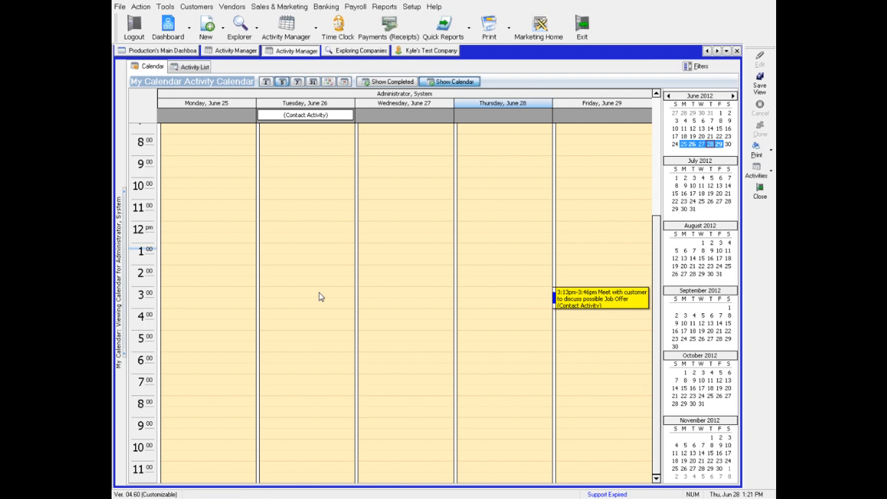
# - Show completed activities on the calendar, and display the activity list for This Week with completed activities included
pyautogui.click(391, 83)
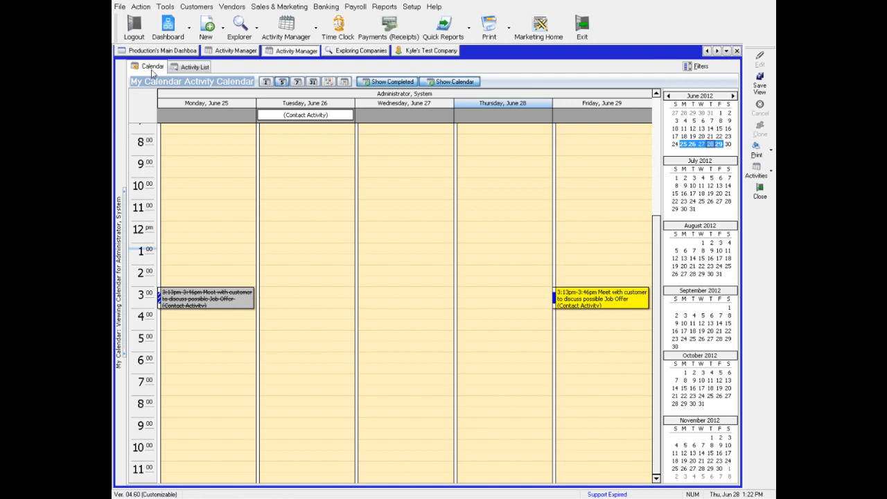
pyautogui.click(195, 67)
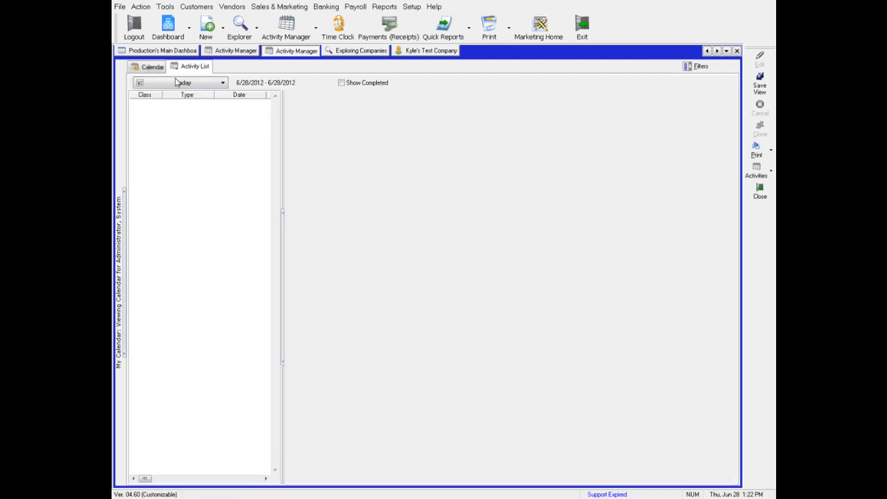
pyautogui.click(220, 86)
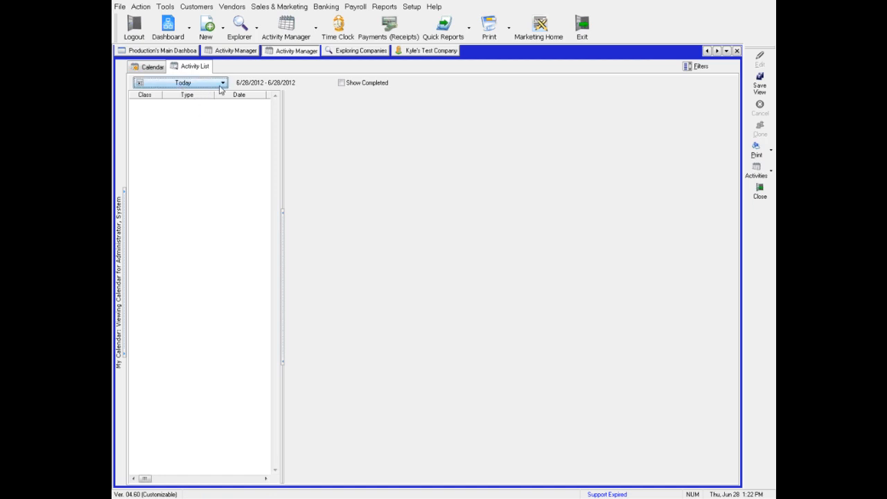
pyautogui.click(220, 84)
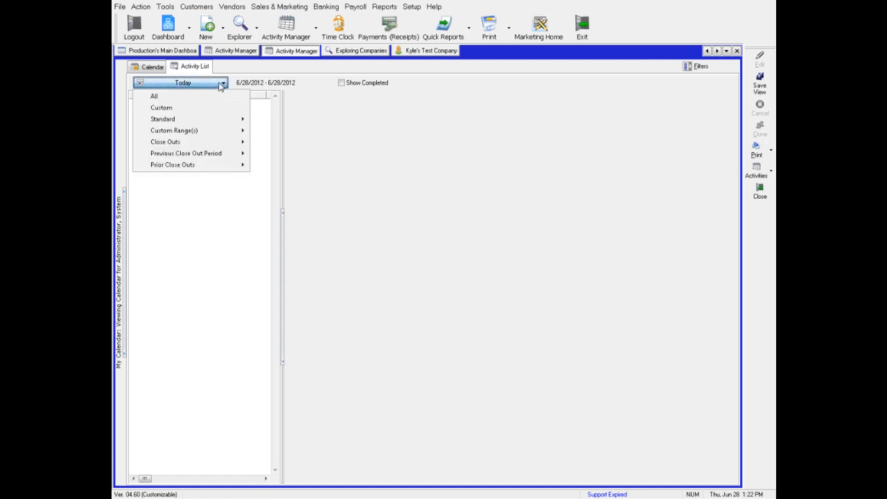
pyautogui.moveTo(227, 122)
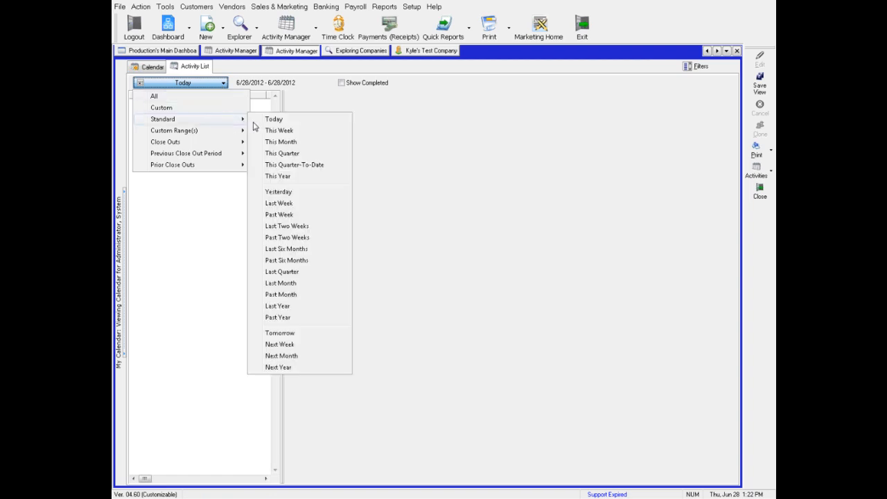
pyautogui.click(281, 132)
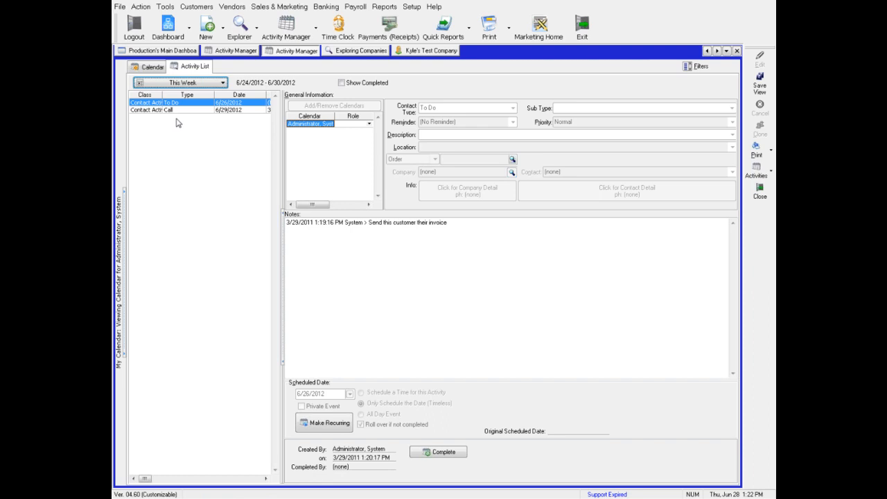
pyautogui.click(341, 84)
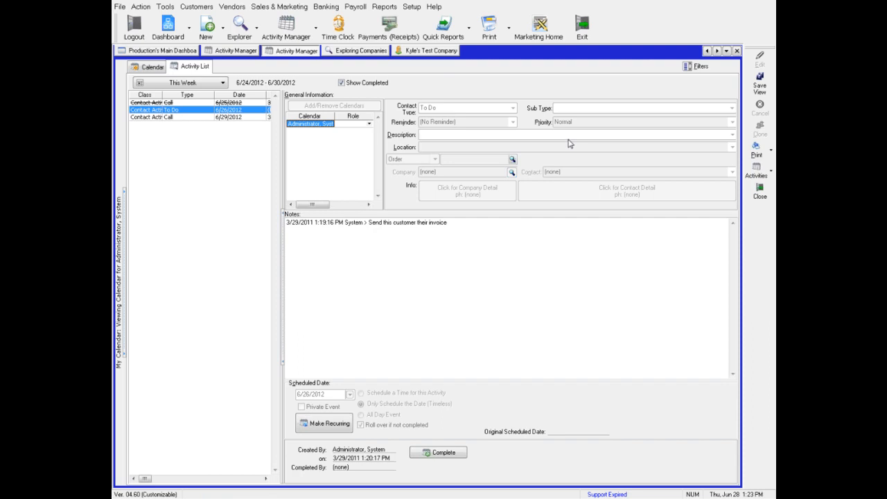
# - Close the open activity calendars, the company explorer and the company record, leaving only the main dashboard
pyautogui.click(737, 52)
pyautogui.click(737, 52)
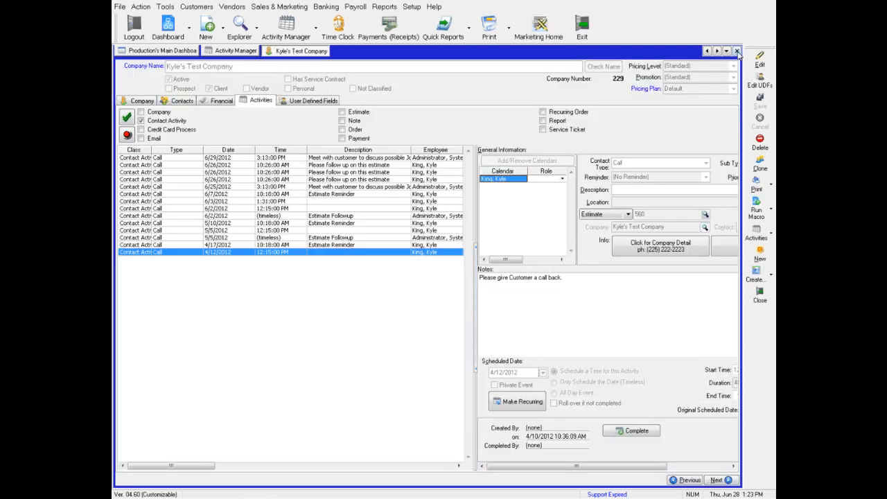
pyautogui.click(737, 51)
pyautogui.click(737, 52)
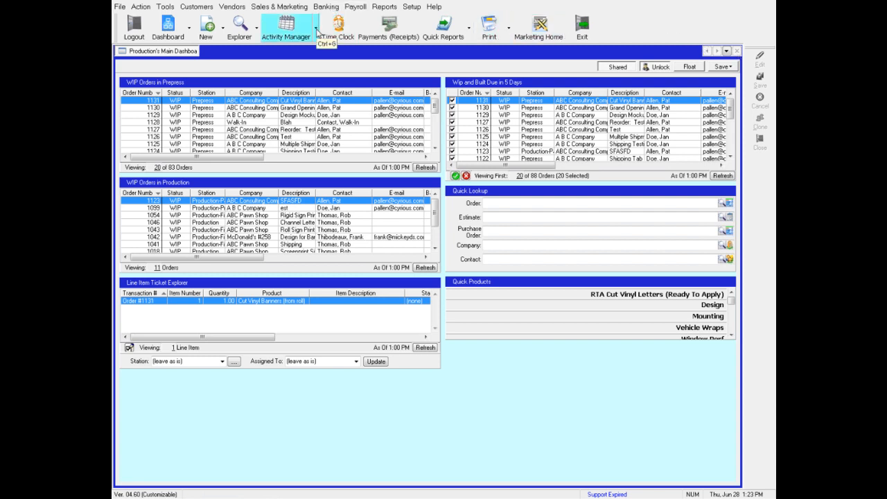
# - Open the calendar views setup and review the Installers, Labor Calendar and My Calendar views
pyautogui.click(316, 30)
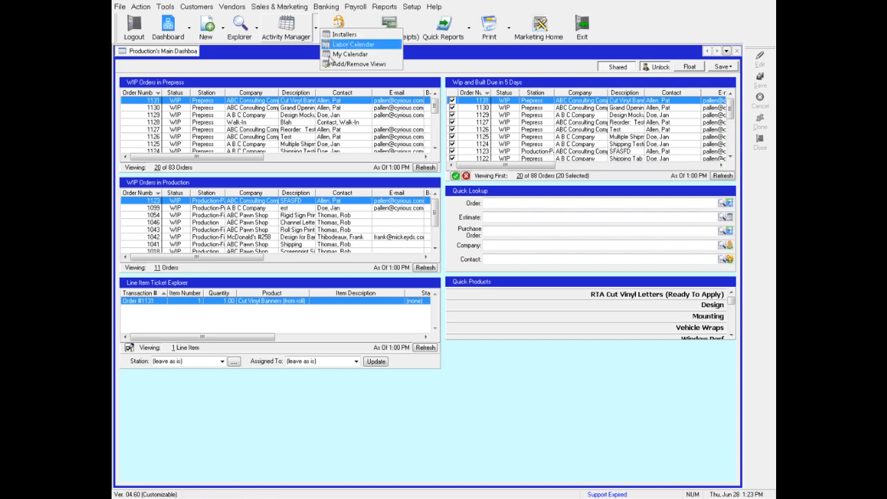
pyautogui.click(356, 65)
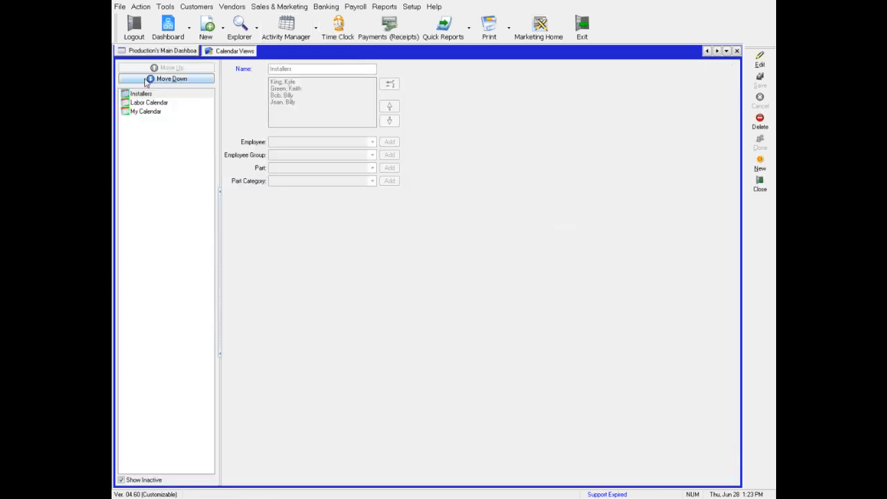
pyautogui.click(149, 95)
pyautogui.click(149, 102)
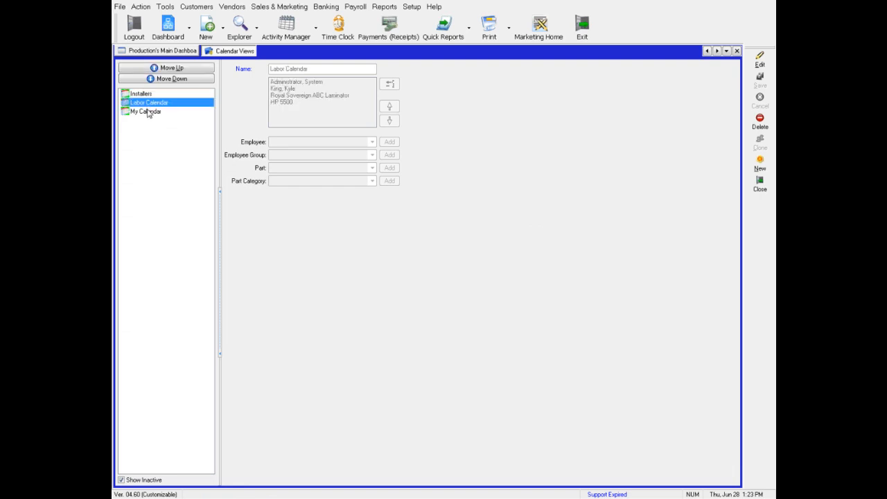
pyautogui.click(147, 113)
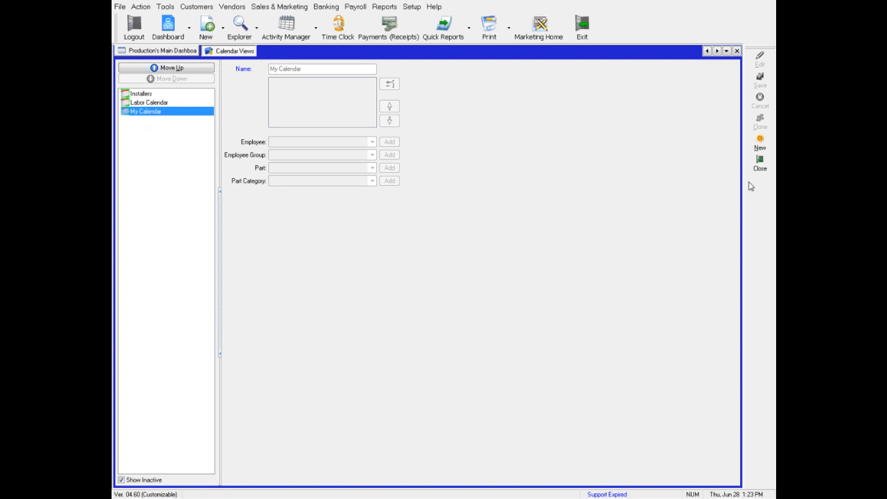
# - Create a calendar view named Sales Rep View and add three employees to it, with the System Administrator as the second
pyautogui.click(759, 143)
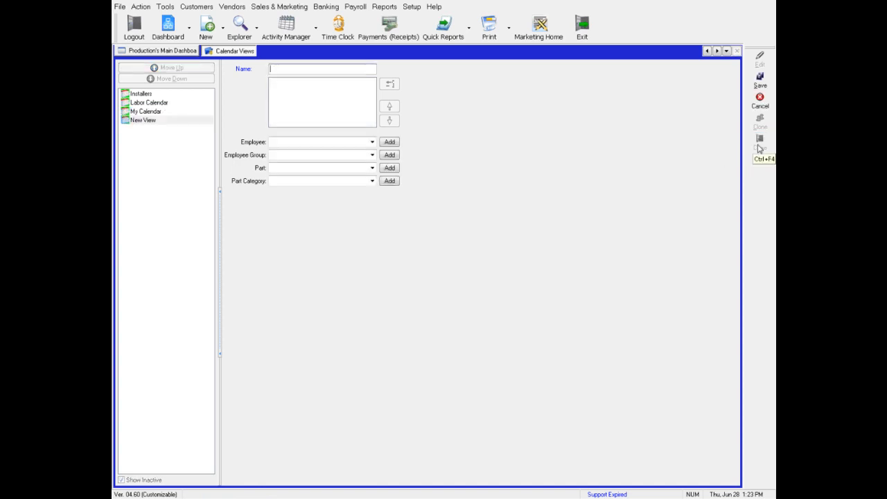
pyautogui.write('Sales Rep View')
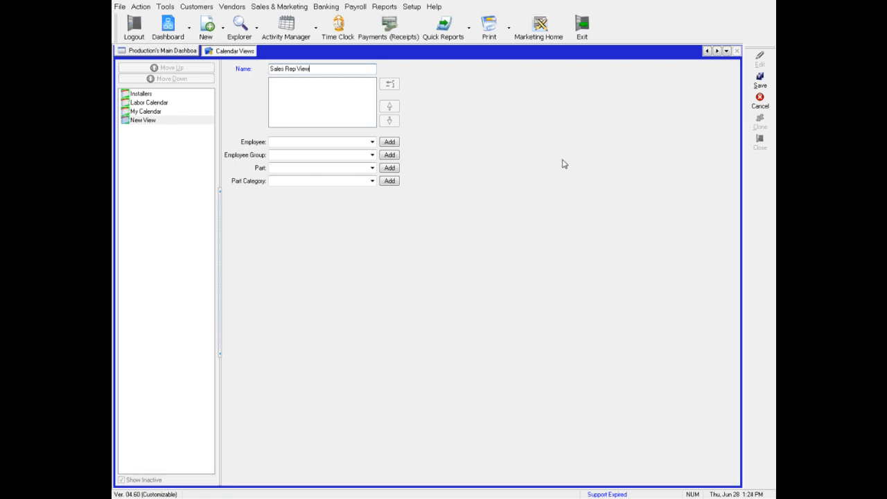
pyautogui.click(372, 142)
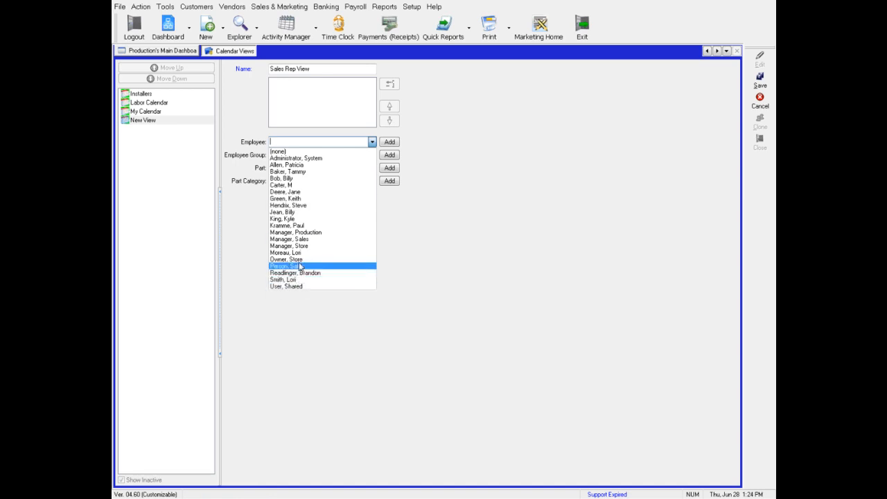
pyautogui.click(389, 143)
pyautogui.click(372, 142)
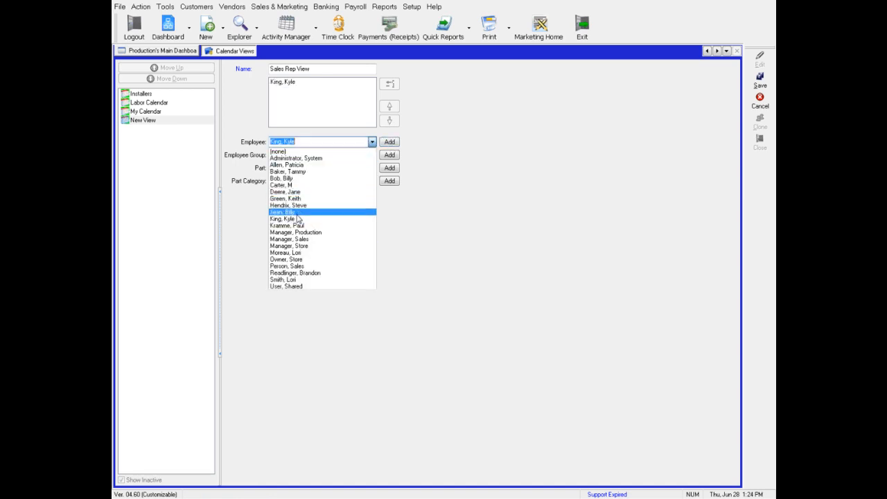
pyautogui.click(321, 160)
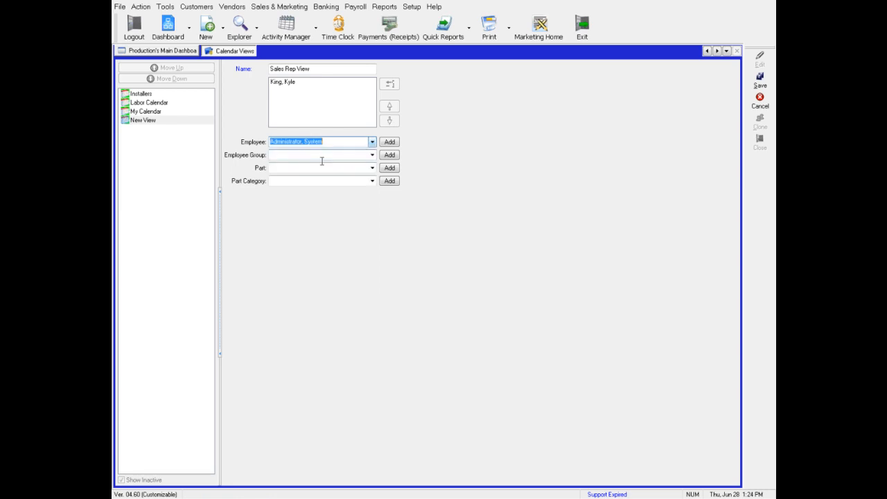
pyautogui.click(391, 142)
pyautogui.click(365, 145)
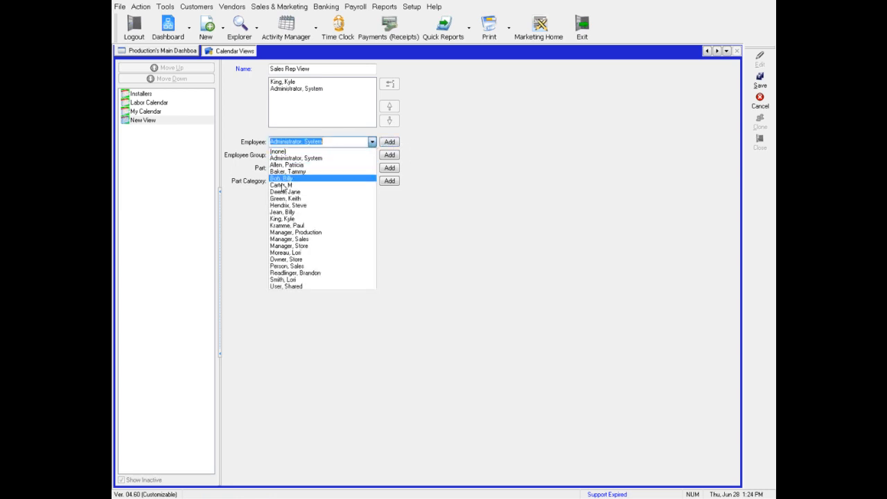
pyautogui.click(293, 253)
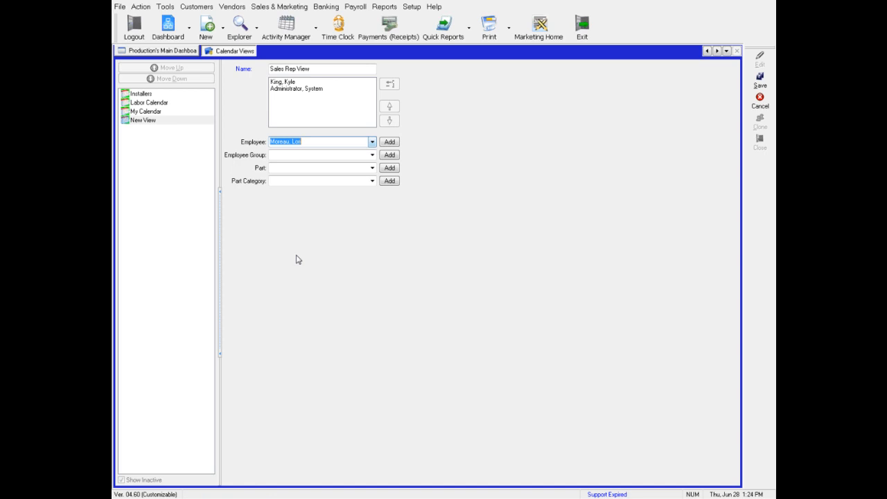
pyautogui.click(390, 143)
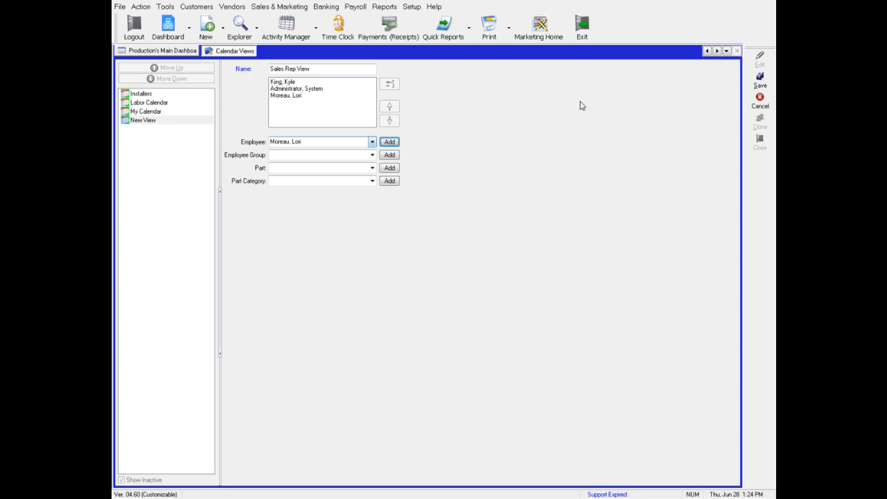
# - Review the employee groups, part categories and parts available for the view without selecting any
pyautogui.click(372, 156)
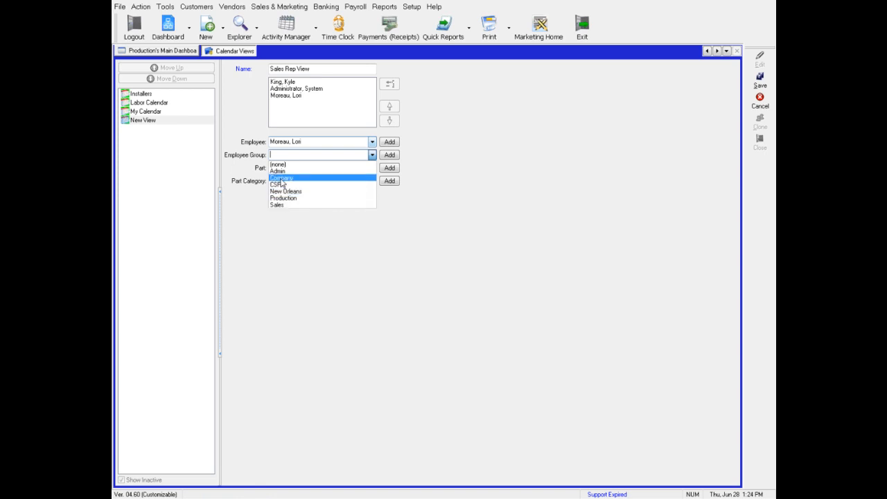
pyautogui.click(475, 233)
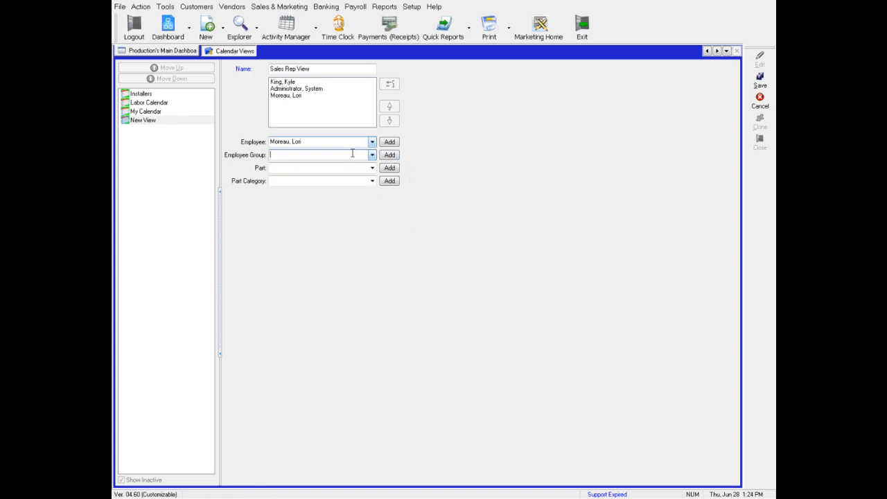
pyautogui.click(372, 183)
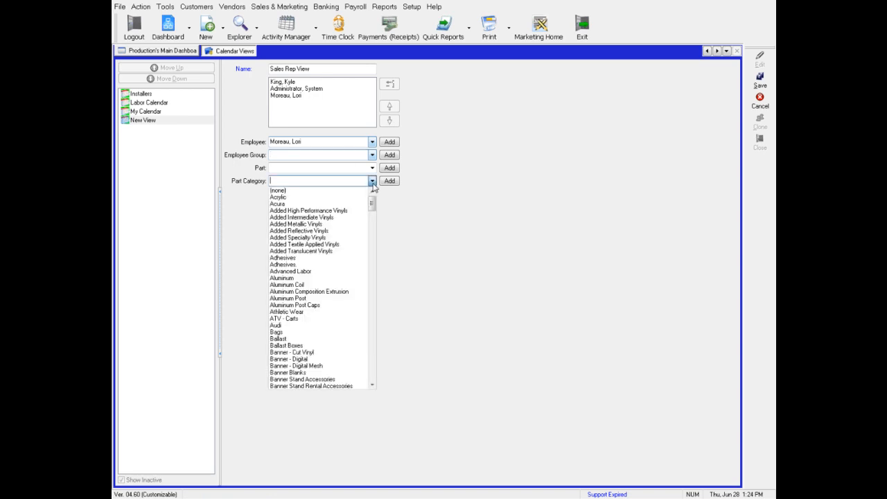
pyautogui.click(372, 182)
pyautogui.click(372, 169)
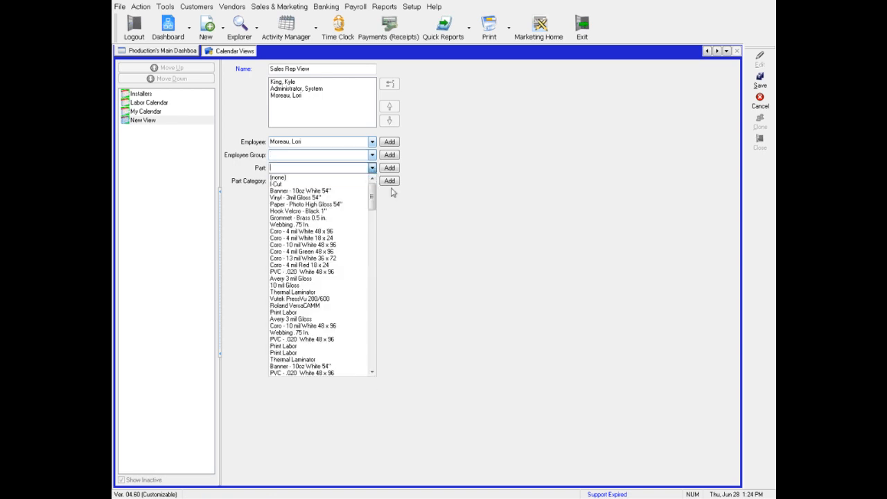
pyautogui.click(457, 230)
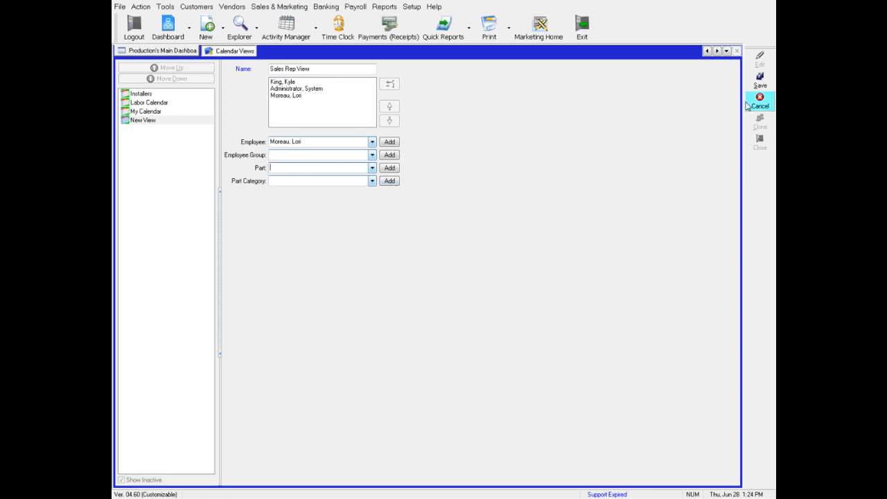
# - Save the new calendar view and open the Sales Rep View activity calendar
pyautogui.click(760, 81)
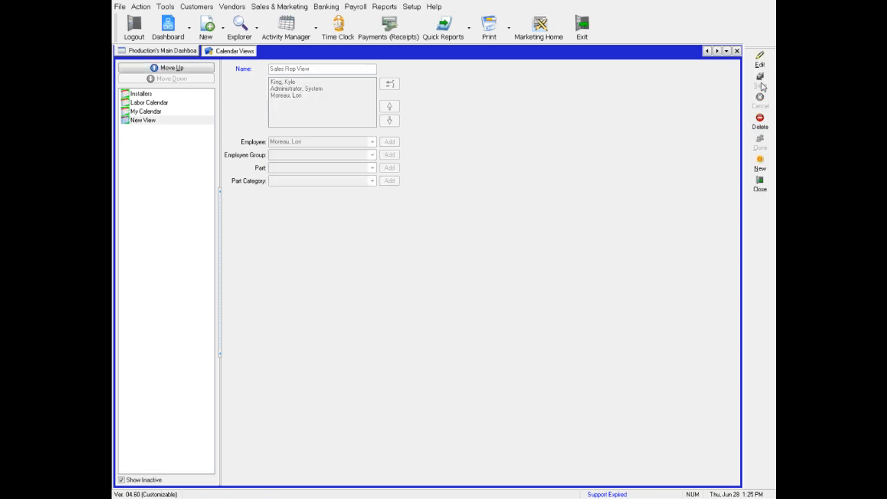
pyautogui.click(316, 29)
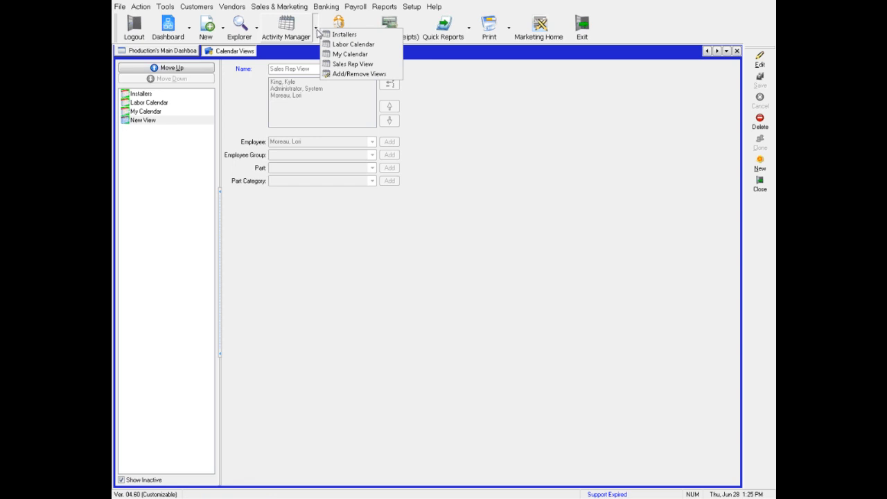
pyautogui.click(342, 65)
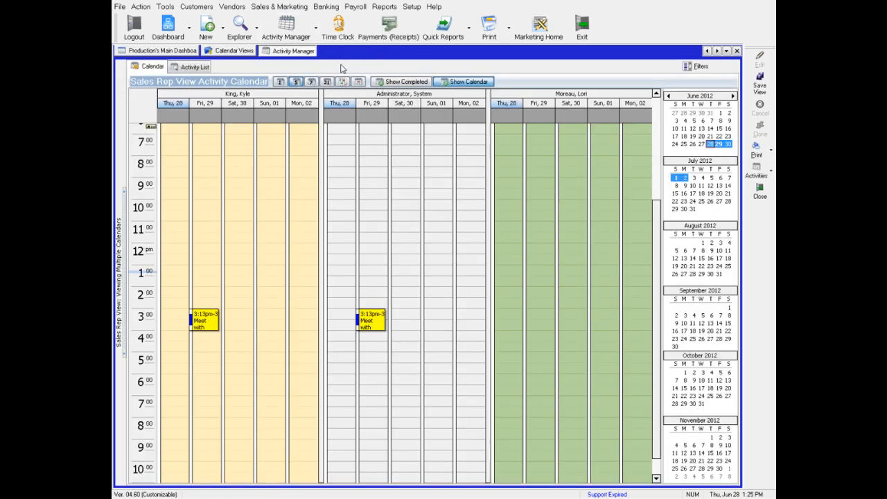